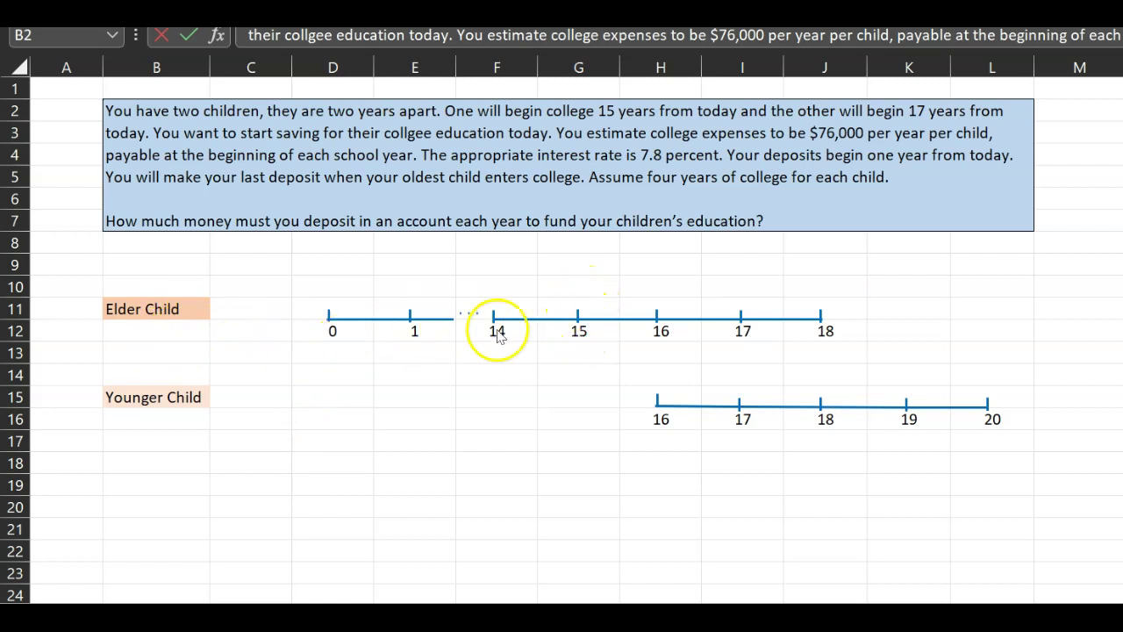
# - Enter $76000 in cell G10, above year 15 on the elder child's timeline
pyautogui.click(332, 333)
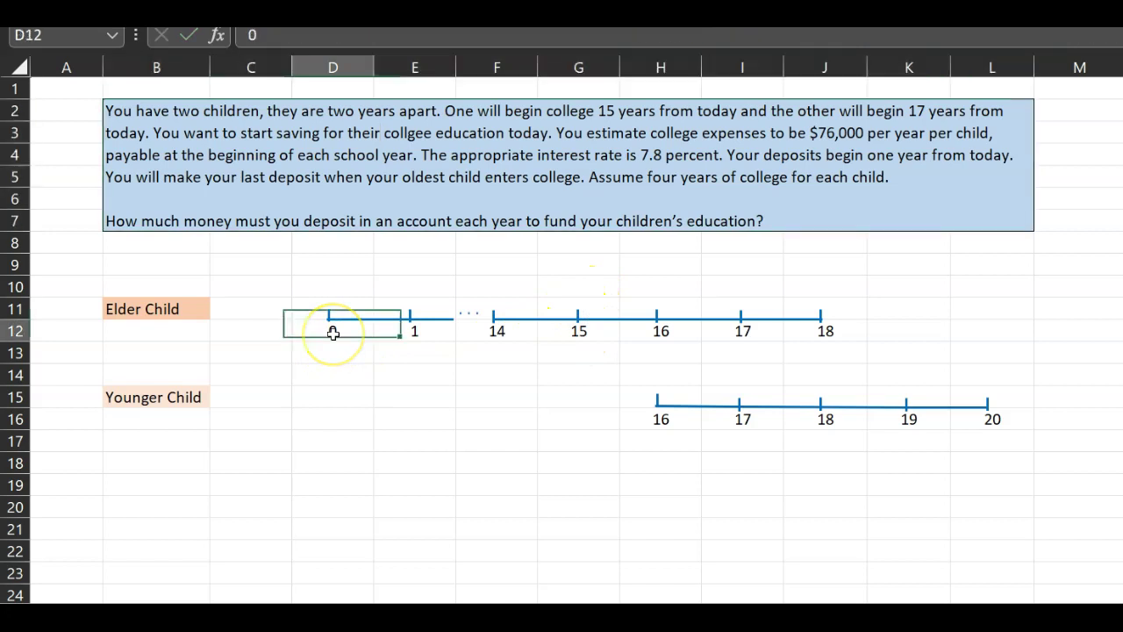
pyautogui.click(577, 332)
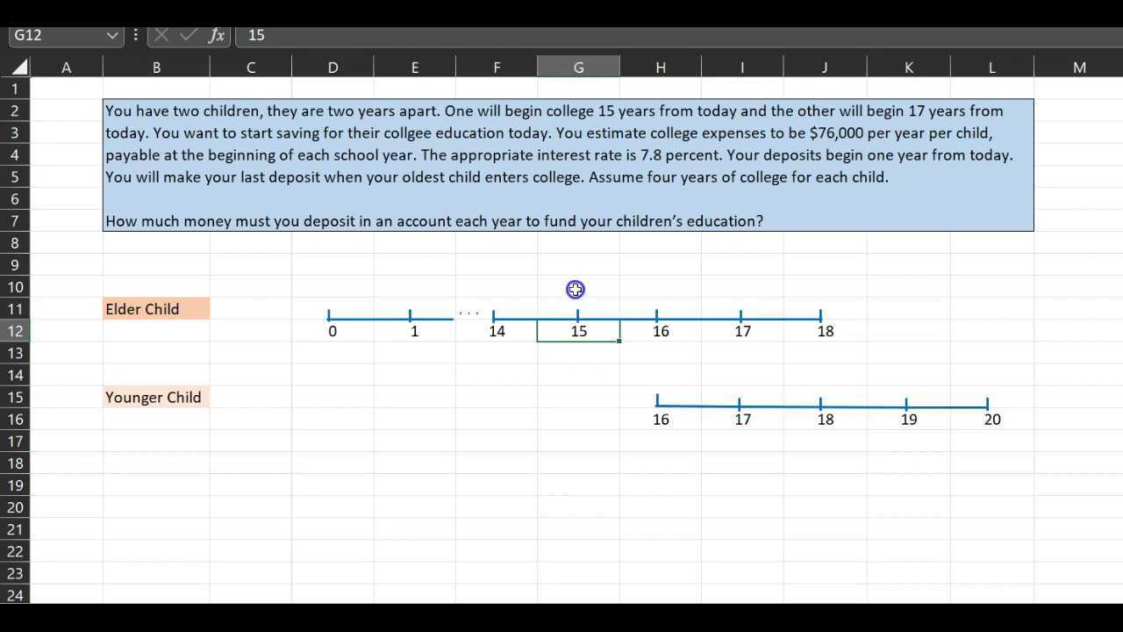
pyautogui.click(575, 289)
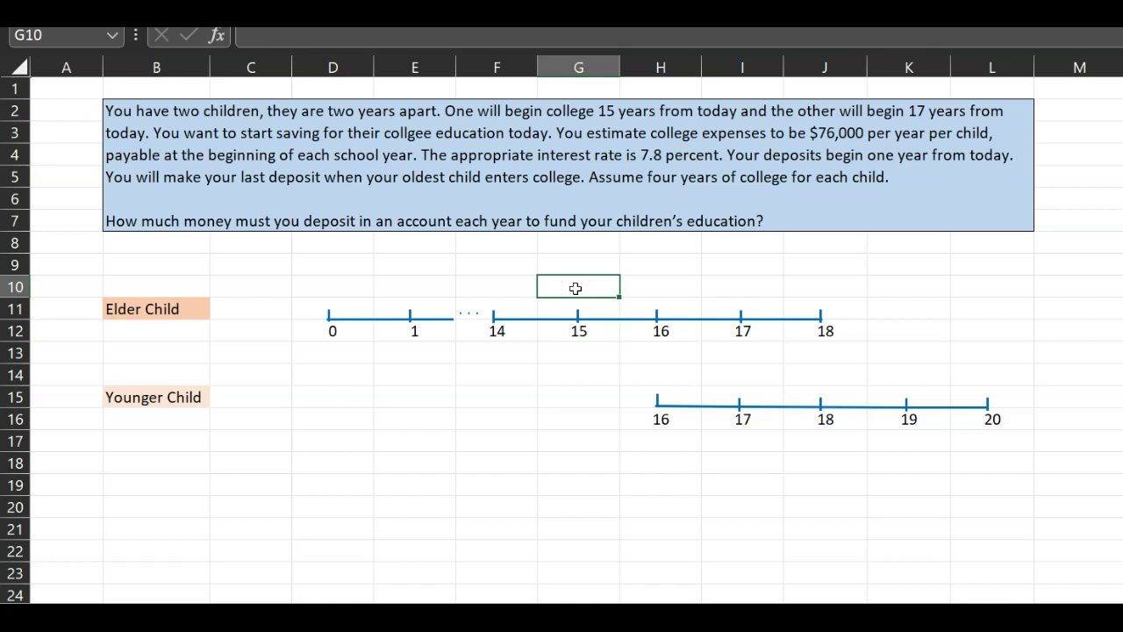
pyautogui.write('$76000')
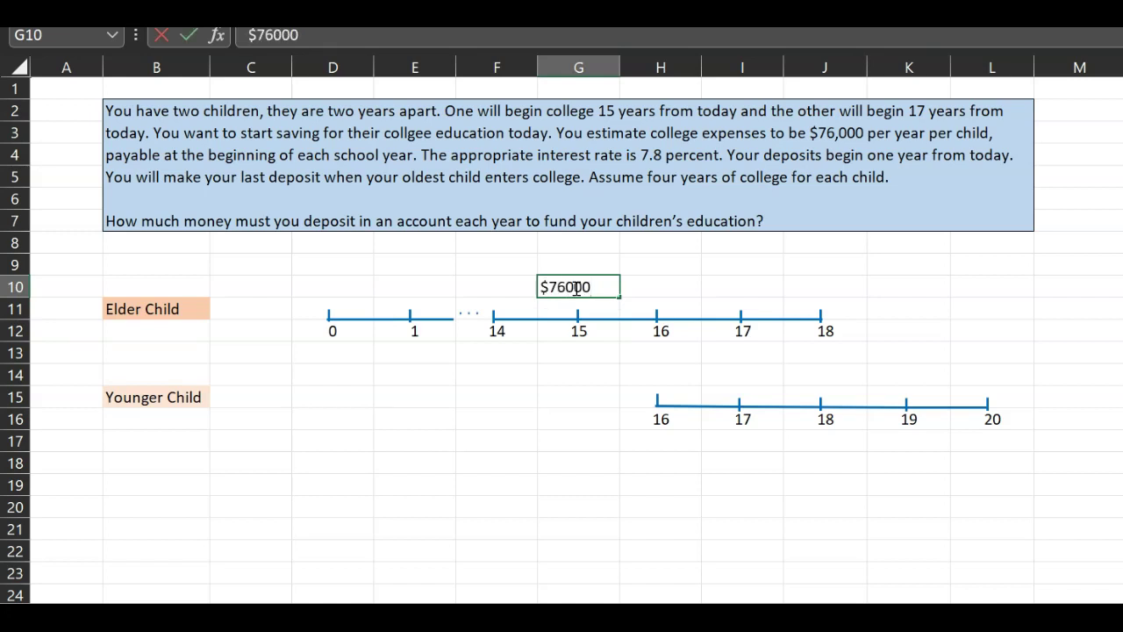
pyautogui.press('Return')
# - Copy the year-15 college cost in G10 into H10:J10 for the elder child's years 16 to 18
pyautogui.click(575, 289)
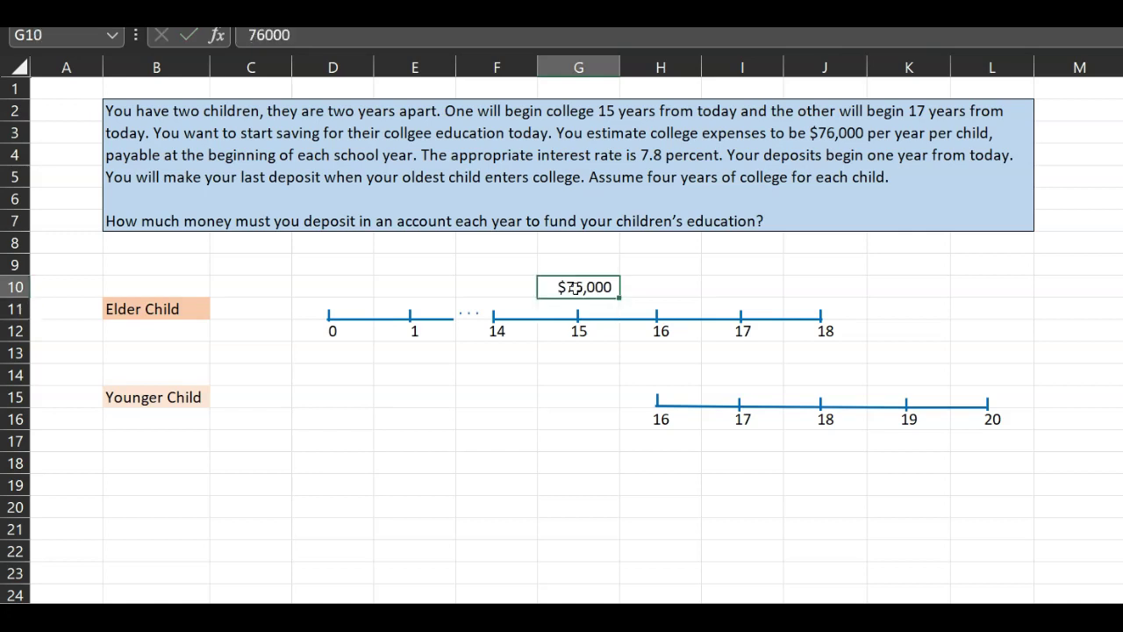
pyautogui.hotkey('ctrl', 'c')
pyautogui.press('Right')
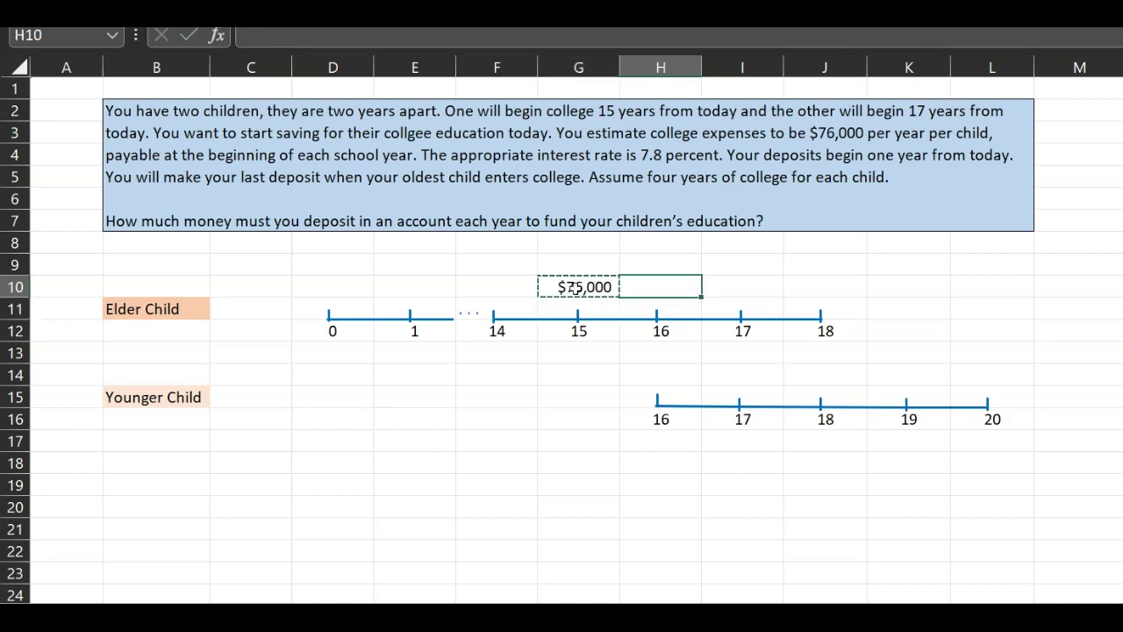
pyautogui.hotkey('shift', 'Right')
pyautogui.hotkey('shift', 'Right')
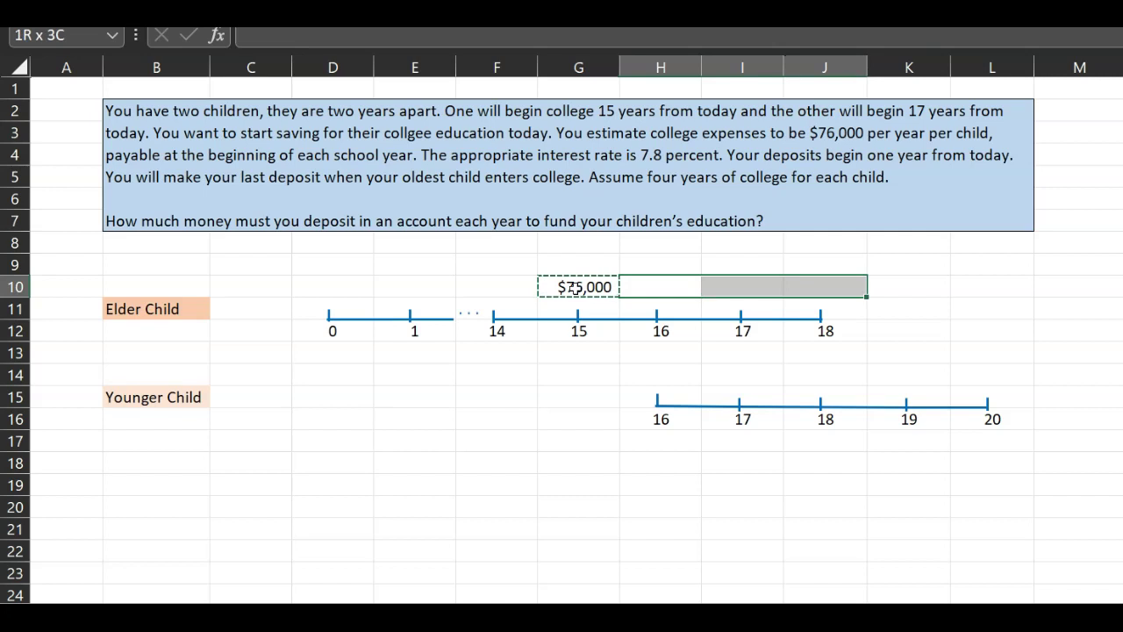
pyautogui.hotkey('ctrl', 'v')
# - Enter a college cost of 76000 in cell I14, above year 17 on the younger child's timeline
pyautogui.click(833, 374)
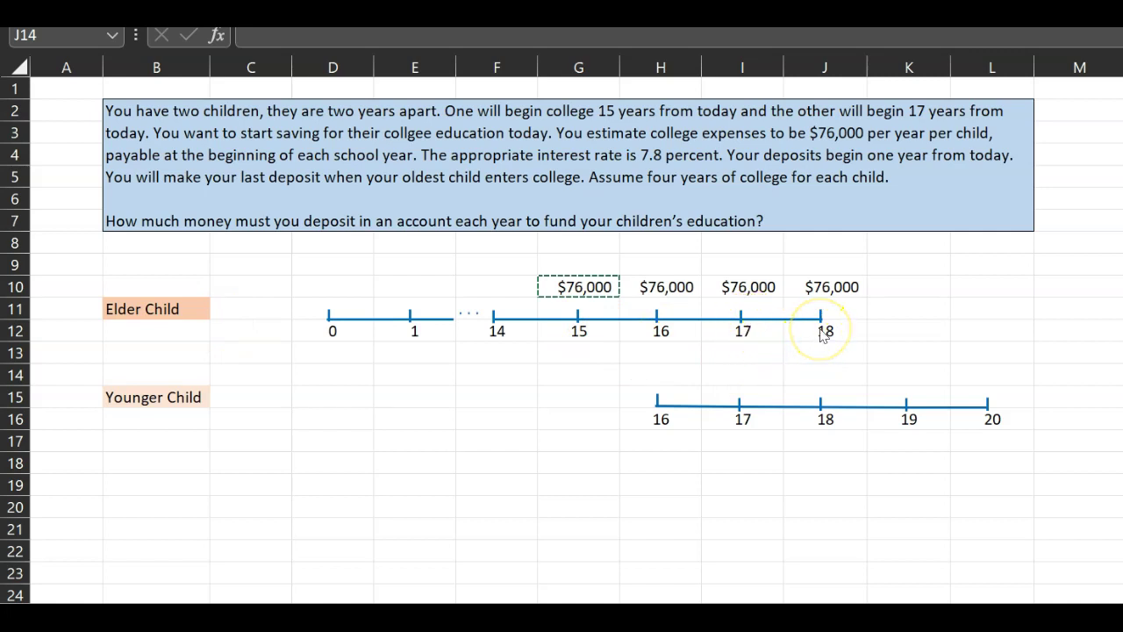
pyautogui.click(745, 369)
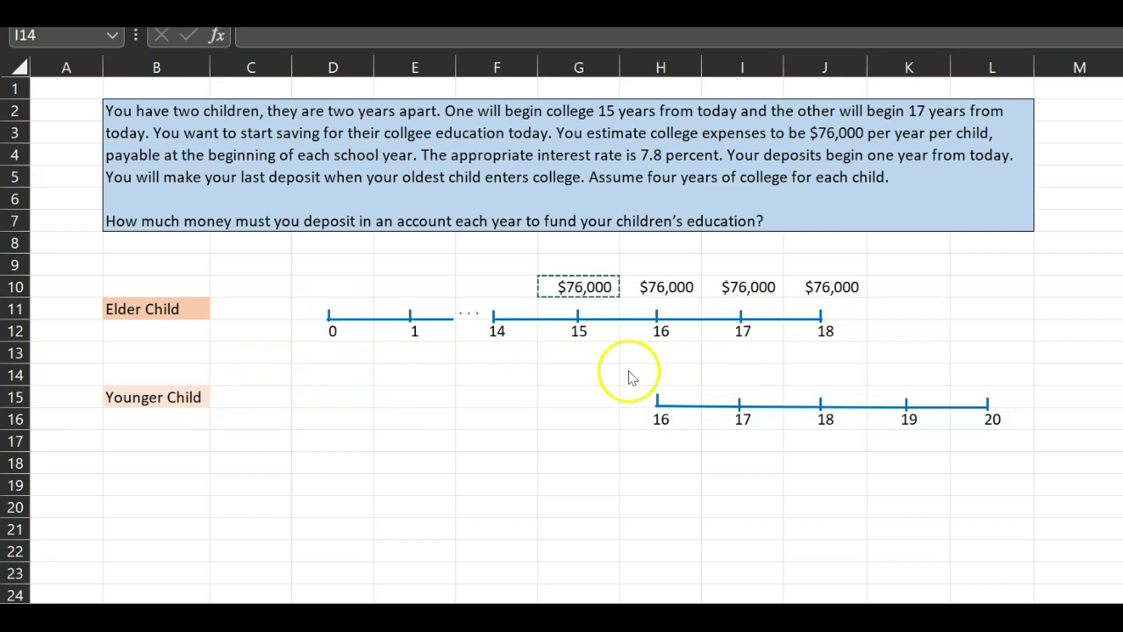
pyautogui.click(740, 374)
pyautogui.hotkey('ctrl', 'v')
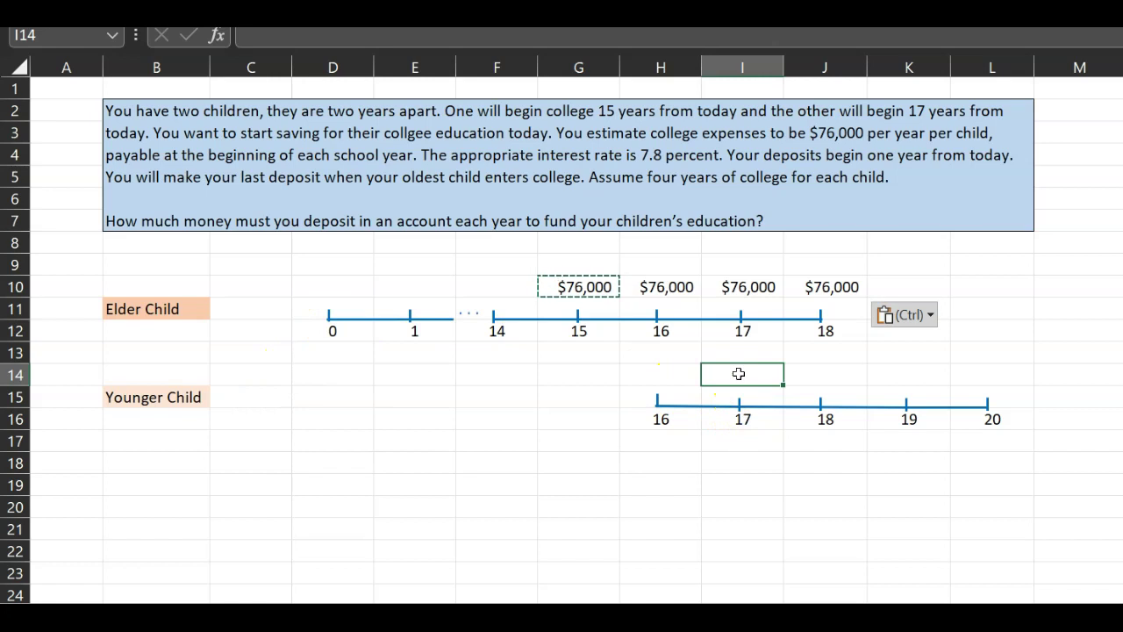
pyautogui.write('76000')
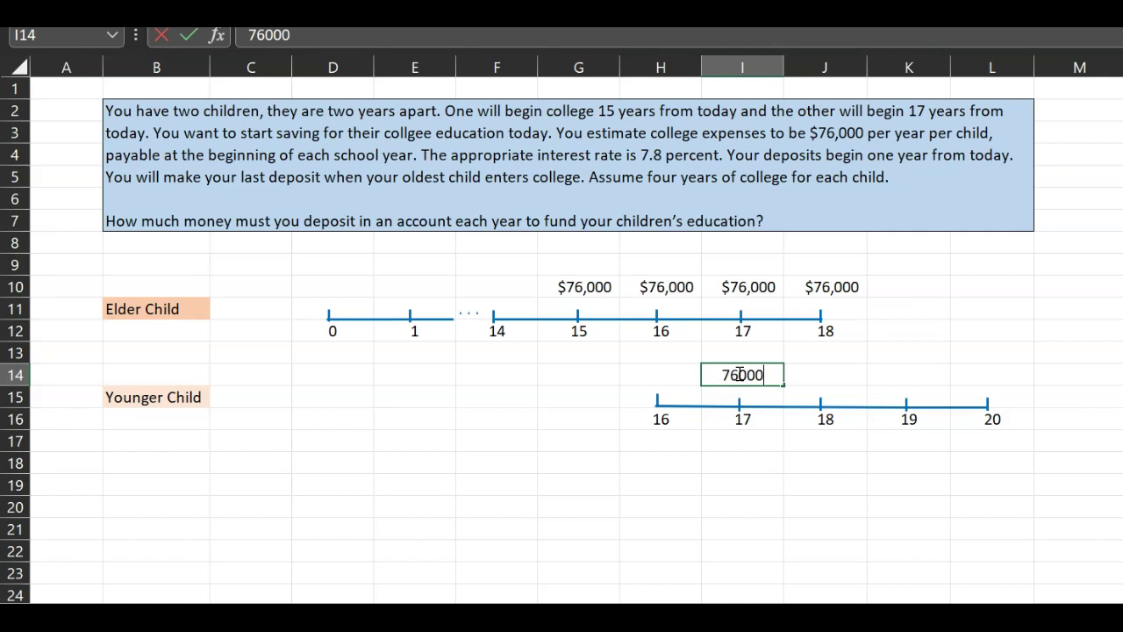
pyautogui.press('Return')
# - Copy the year-17 cost in I14 across to L14 for the younger child's years 18 to 20
pyautogui.click(740, 375)
pyautogui.hotkey('shift', 'Right')
pyautogui.hotkey('shift', 'Right')
pyautogui.hotkey('shift', 'Right')
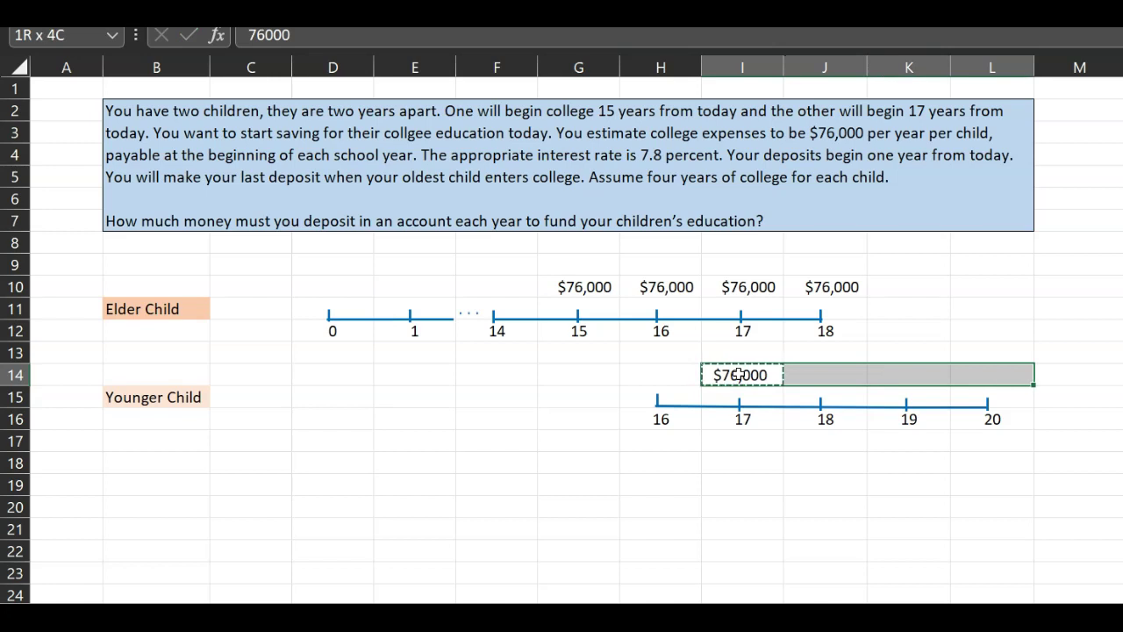
pyautogui.hotkey('ctrl', 'v')
pyautogui.click(675, 492)
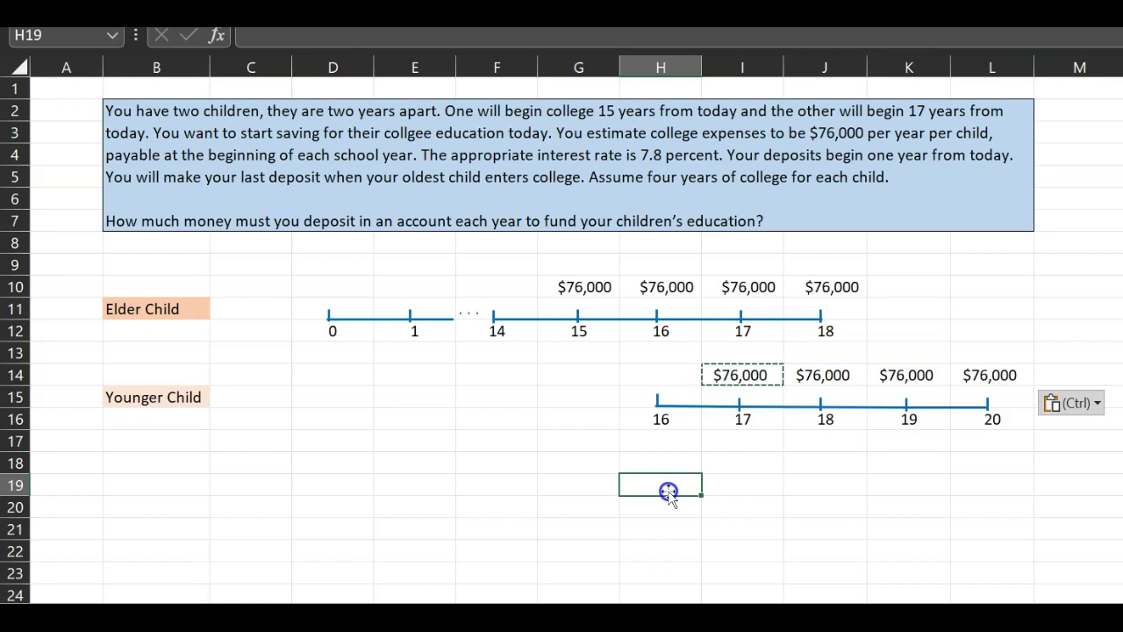
# - Mark the yearly deposits with X in cells E9, F9 and G9, above years 1, 14 and 15
pyautogui.click(410, 267)
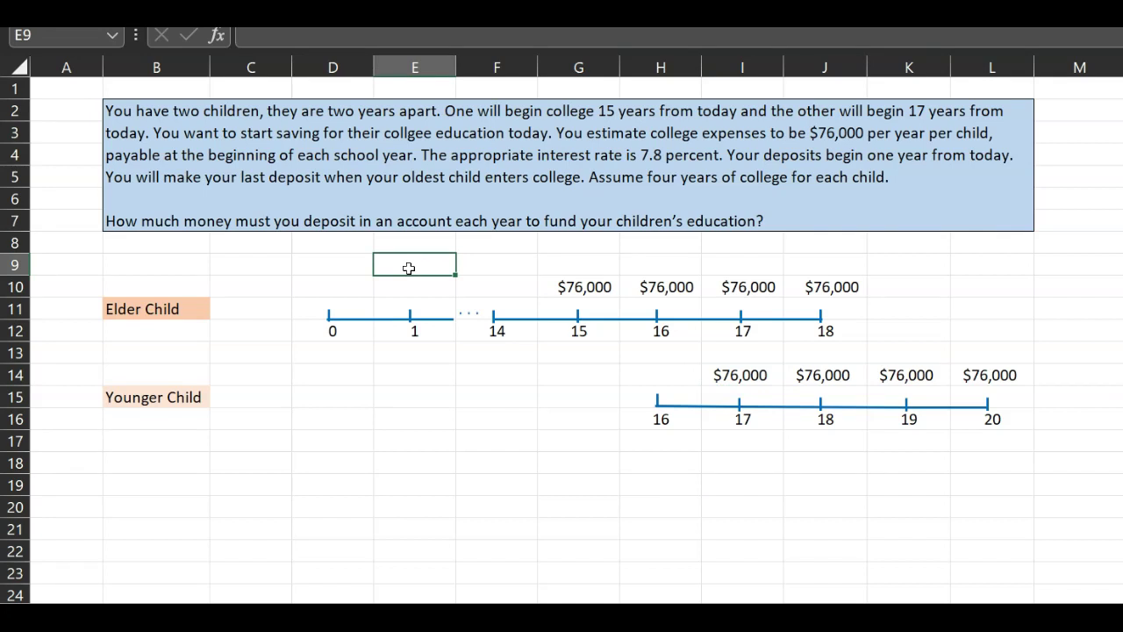
pyautogui.write('x')
pyautogui.press('Tab')
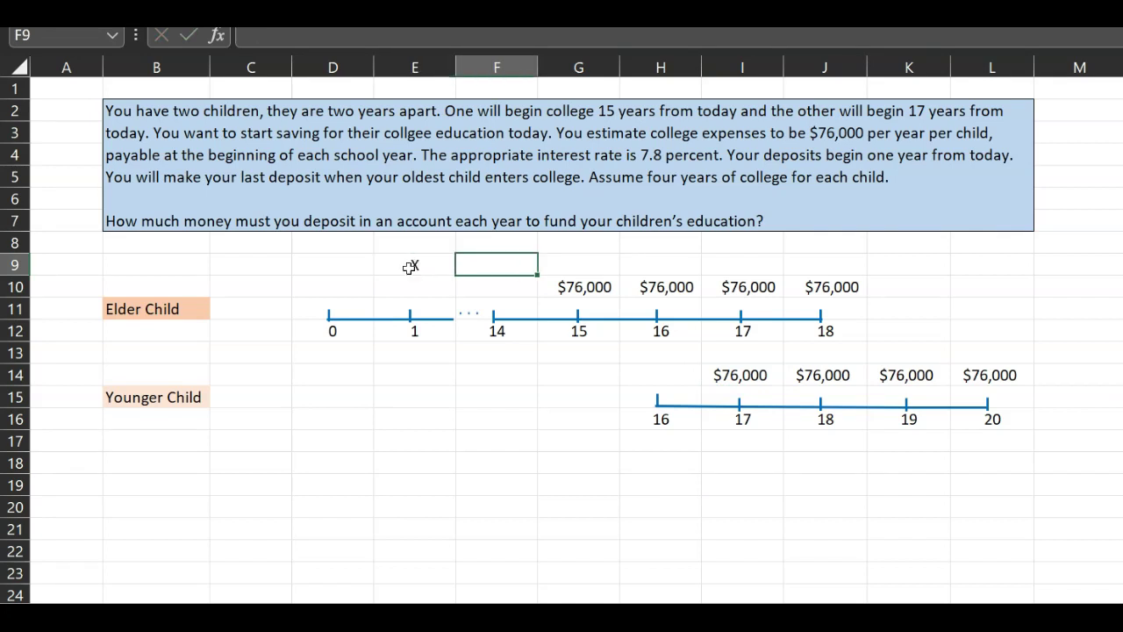
pyautogui.write('X')
pyautogui.press('Tab')
pyautogui.write('X')
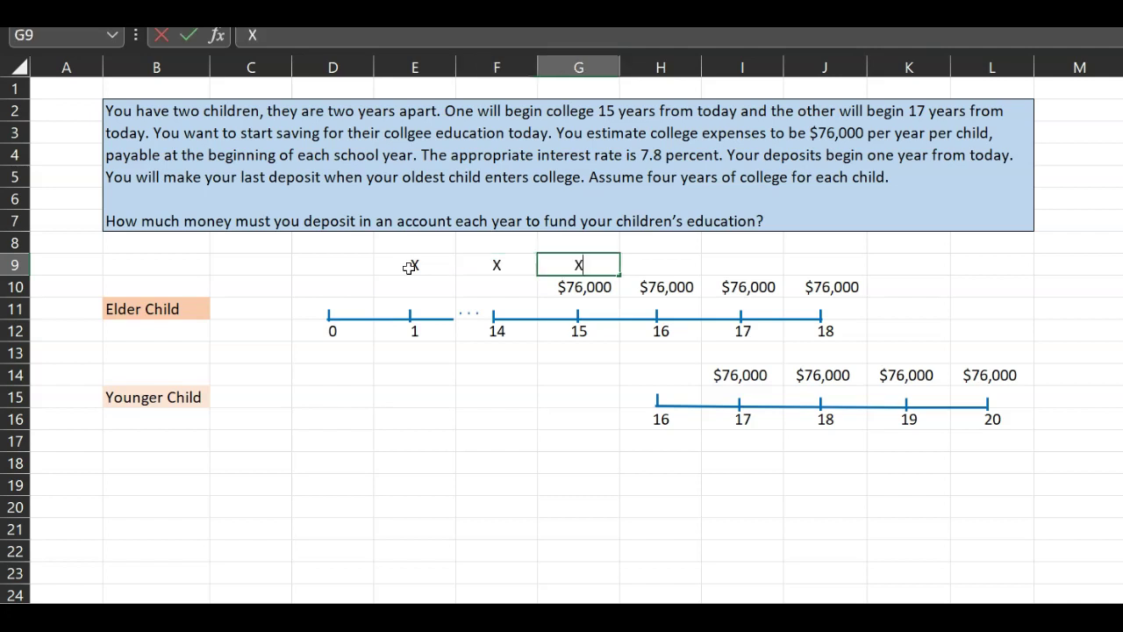
pyautogui.click(652, 264)
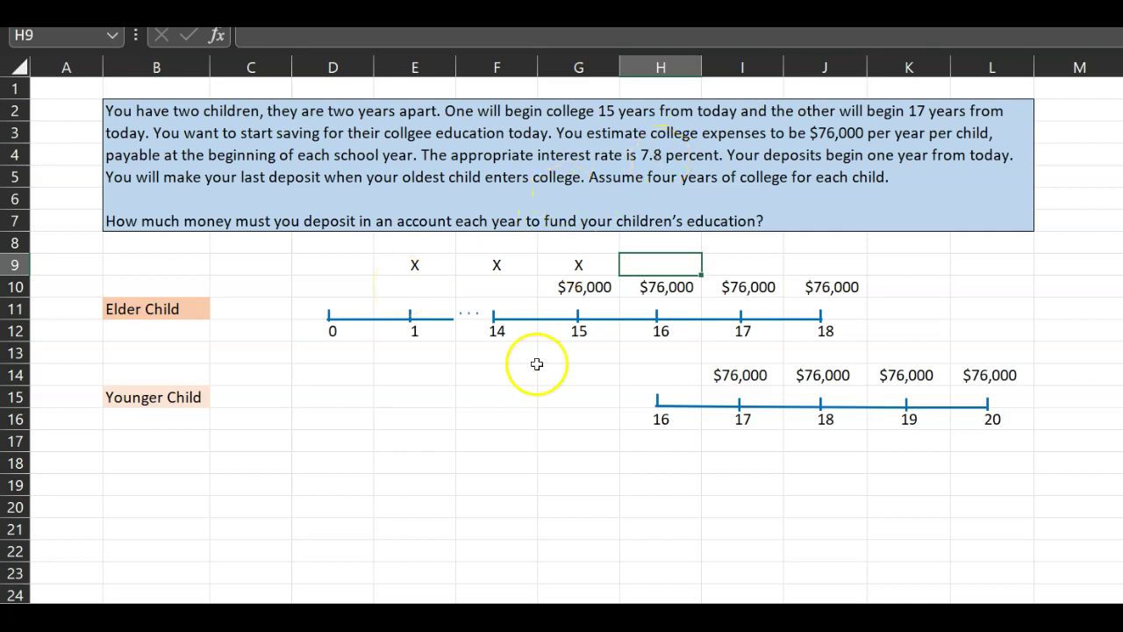
# - Calculate the present value of the younger child's costs at year 16 in H18 with =PV(0.078,4,-I14)
pyautogui.click(661, 457)
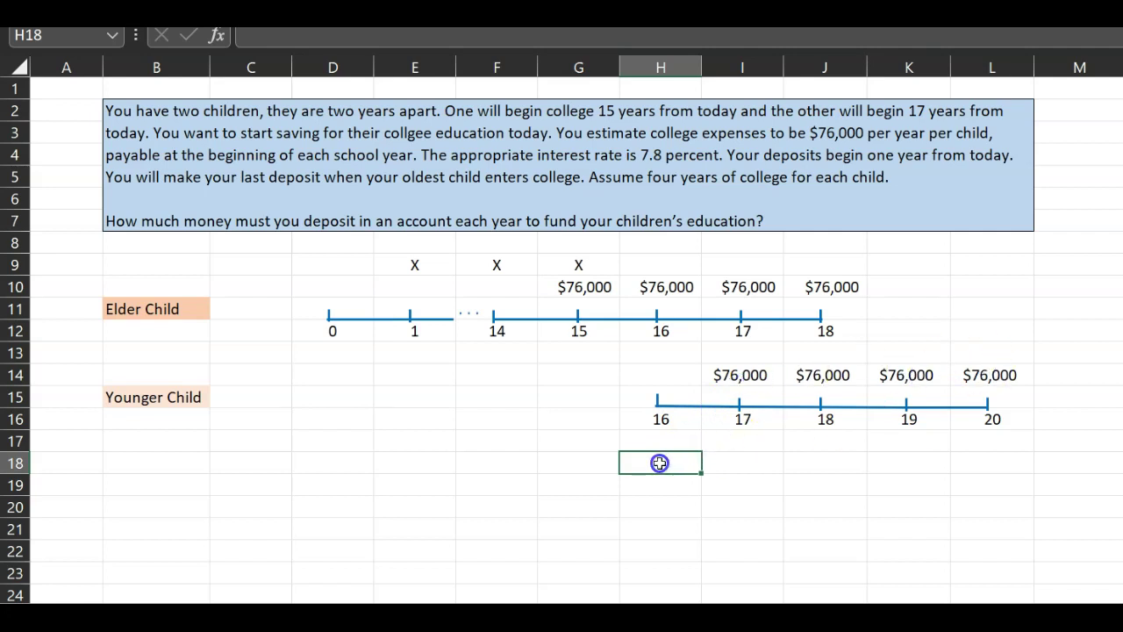
pyautogui.write('=')
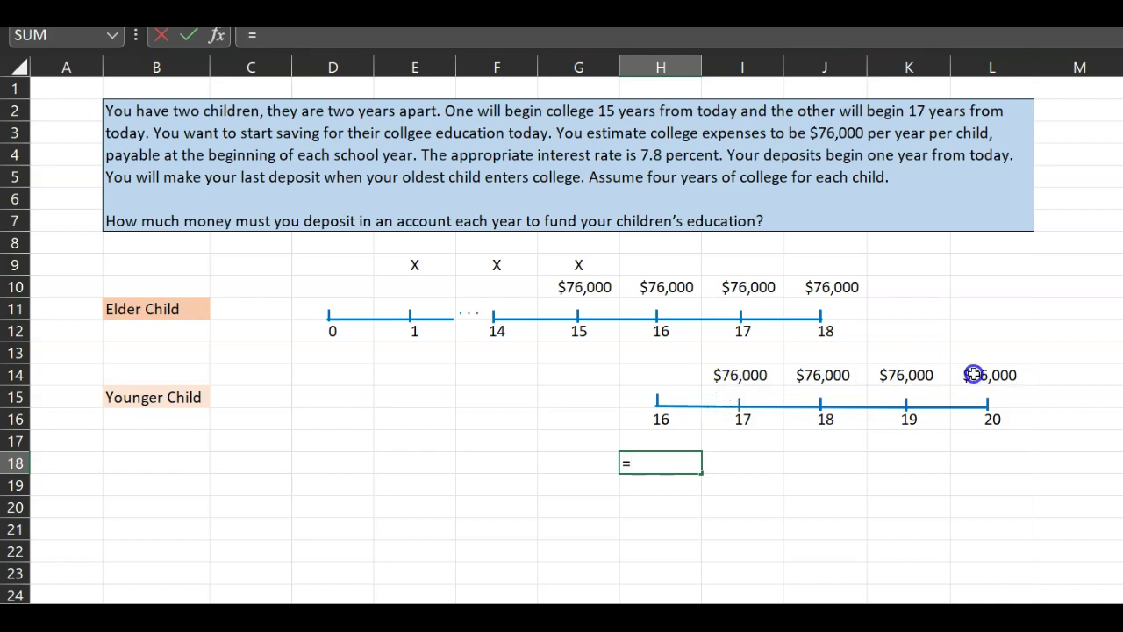
pyautogui.write('pv')
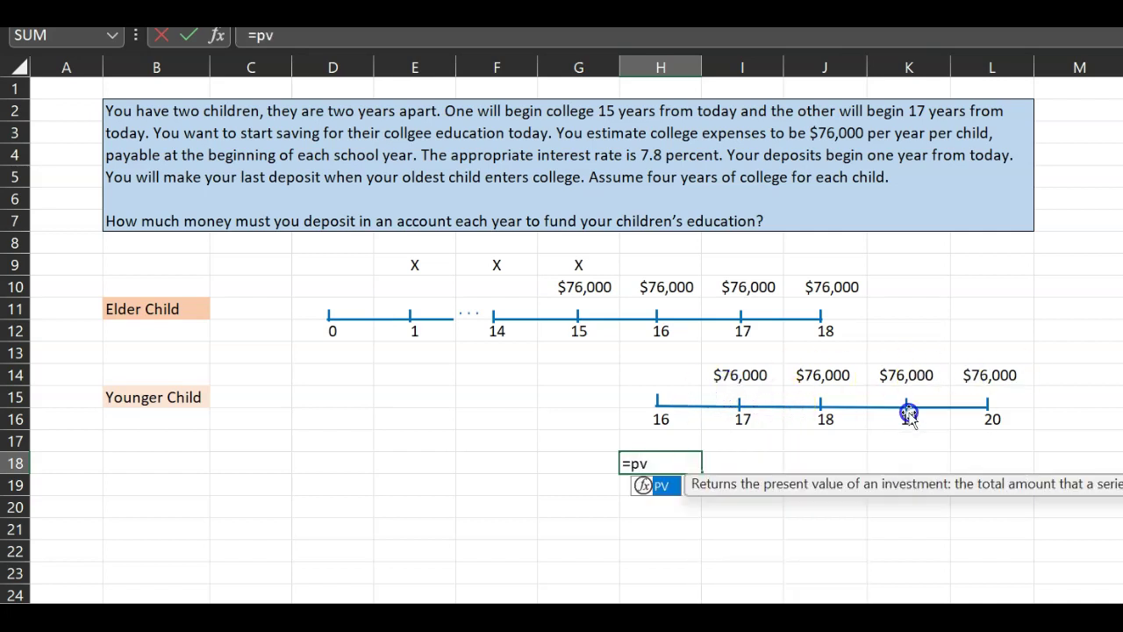
pyautogui.write('(0.078')
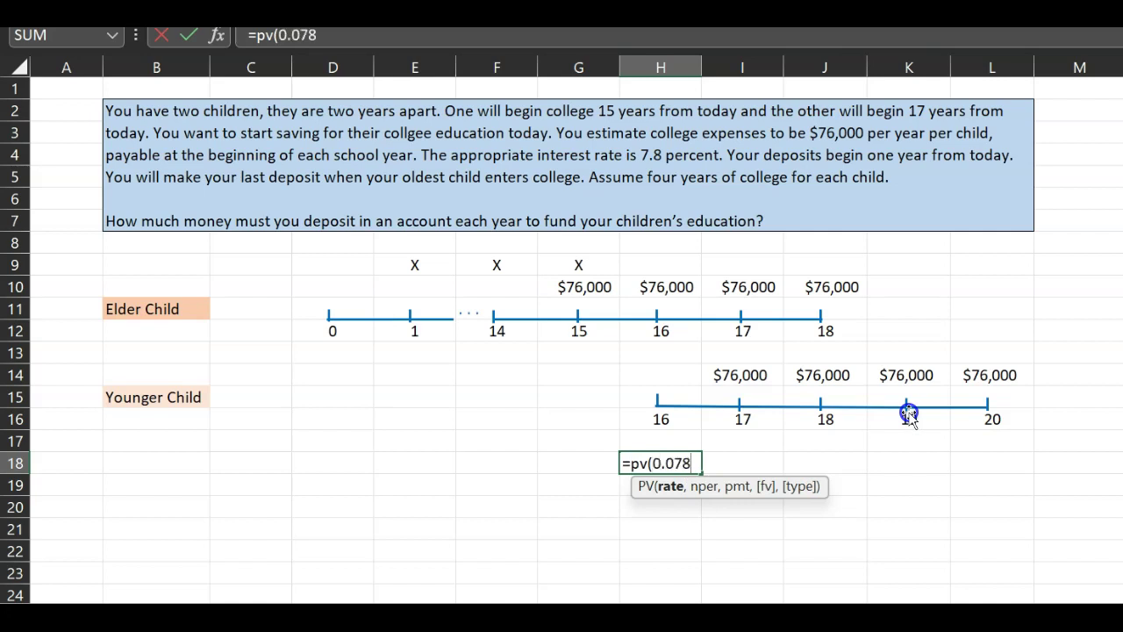
pyautogui.write(',')
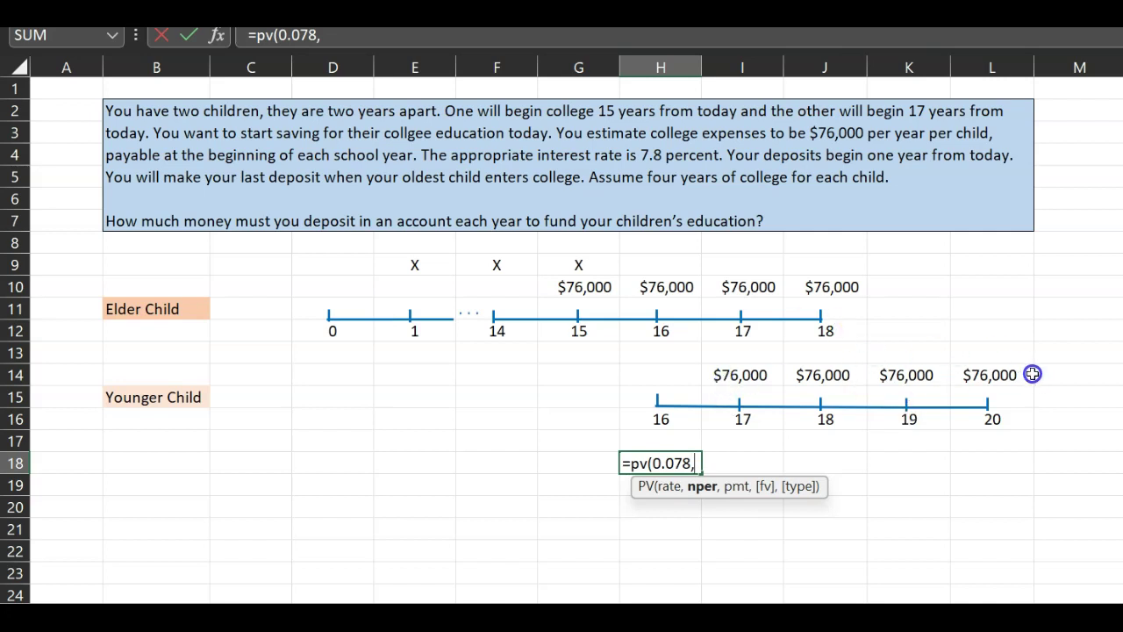
pyautogui.write('4,-')
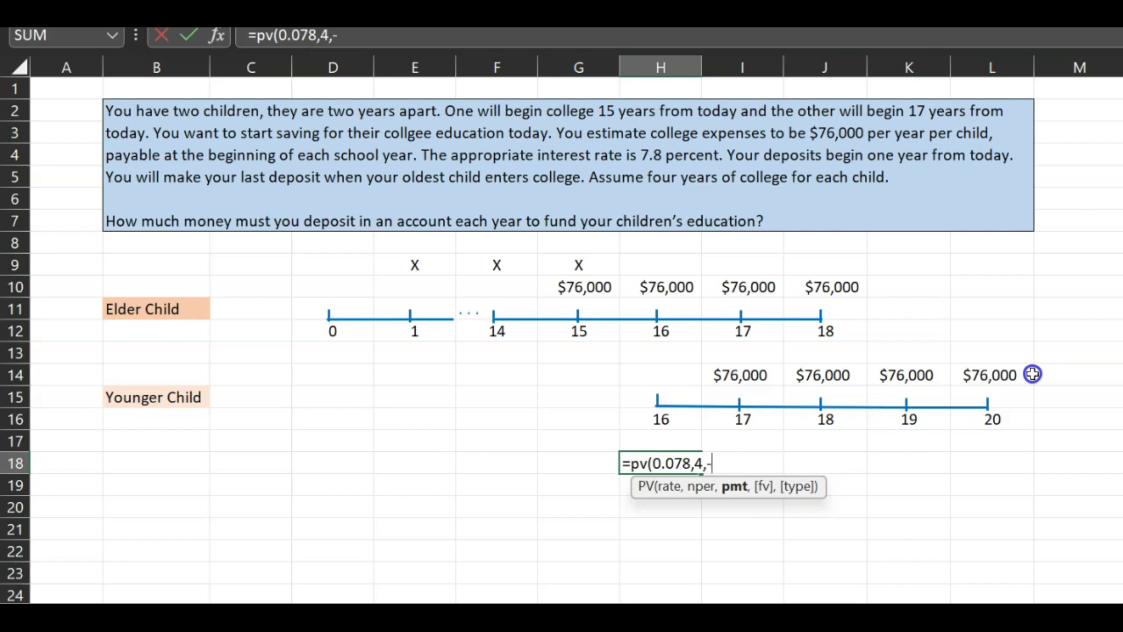
pyautogui.click(766, 376)
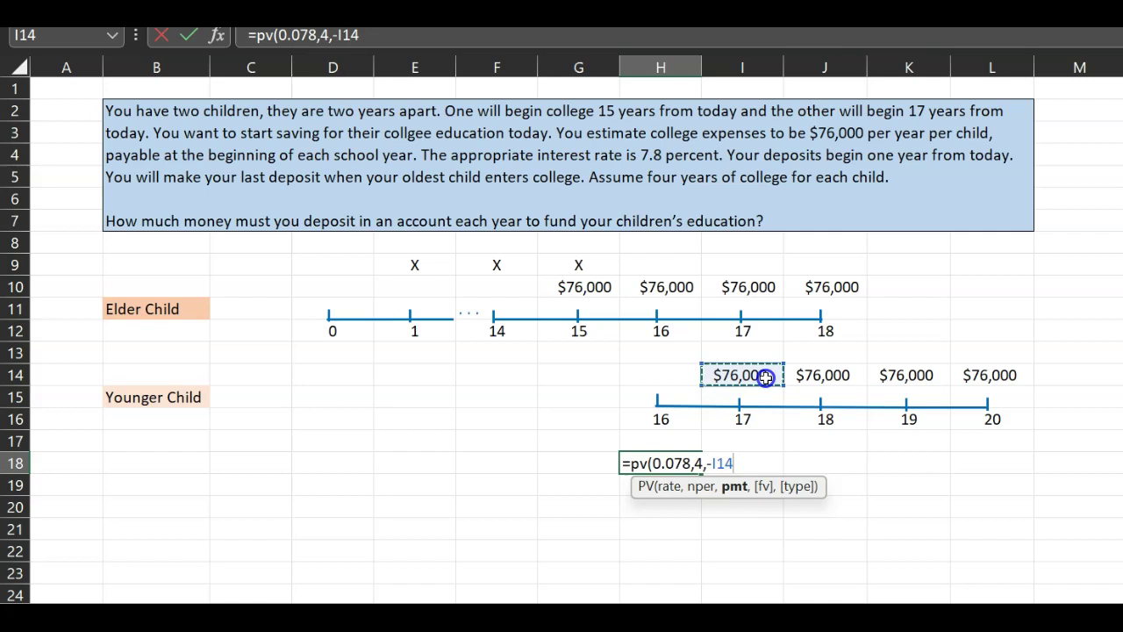
pyautogui.write(')')
pyautogui.press('Return')
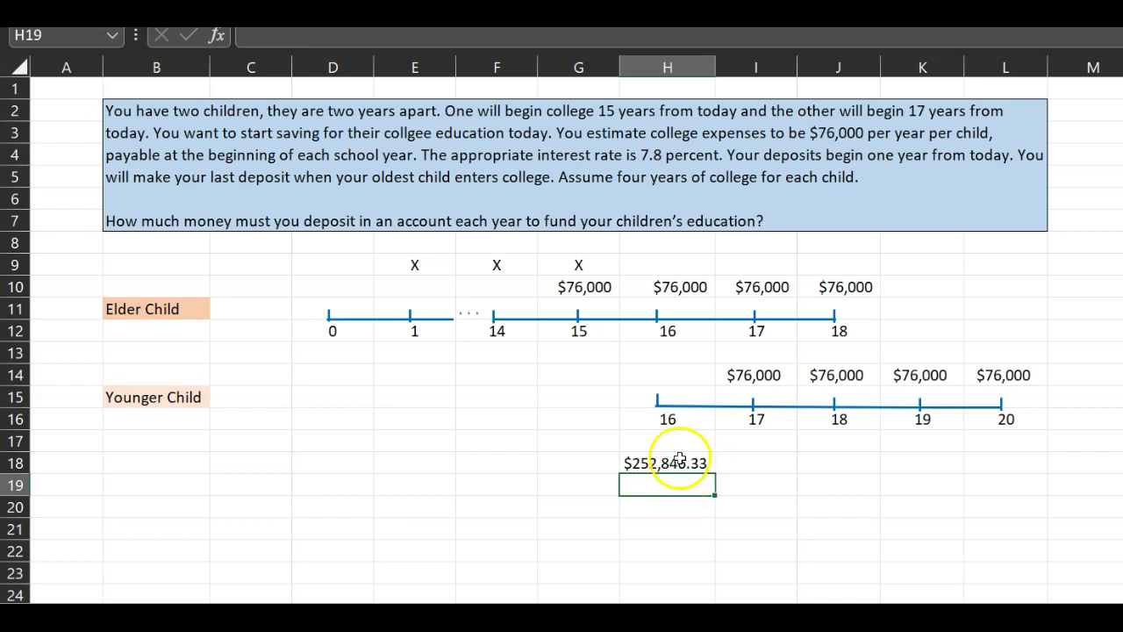
# - Calculate the present value of the elder child's costs at year 14 in F13 with =PV(0.078,4,-G10)
pyautogui.click(500, 354)
pyautogui.write('=pv')
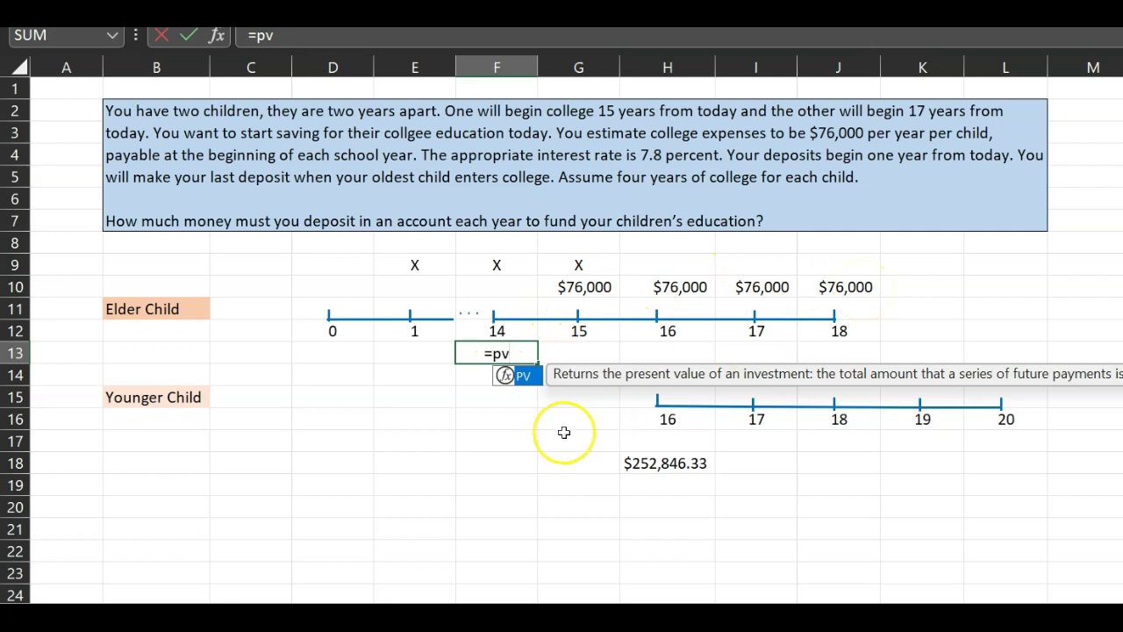
pyautogui.write('(0.078,4,-G10')
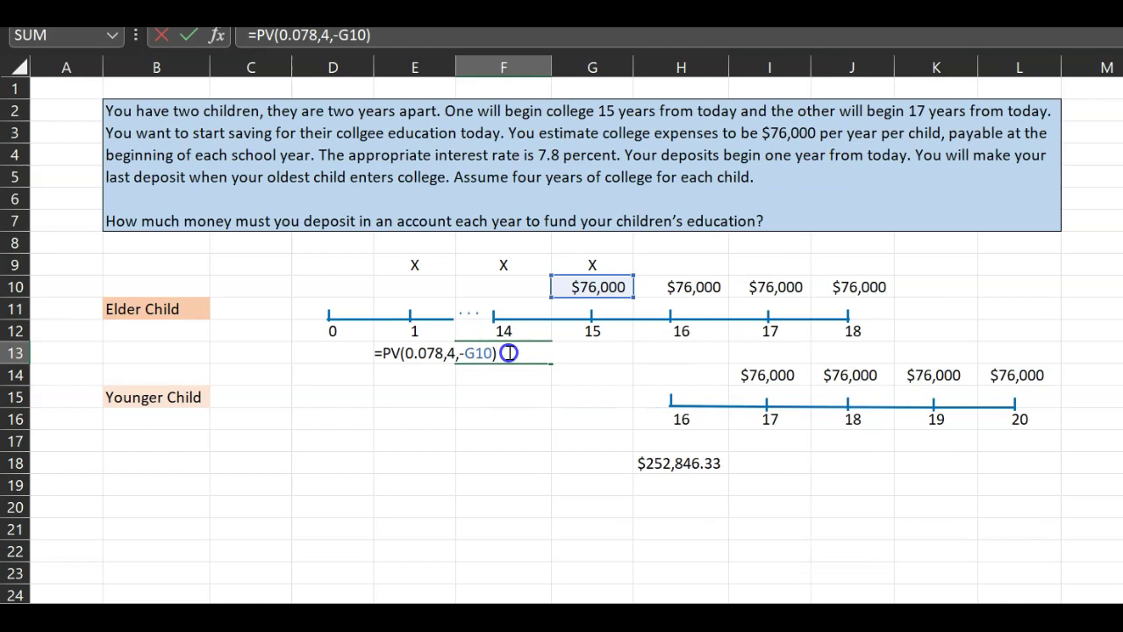
pyautogui.press('Return')
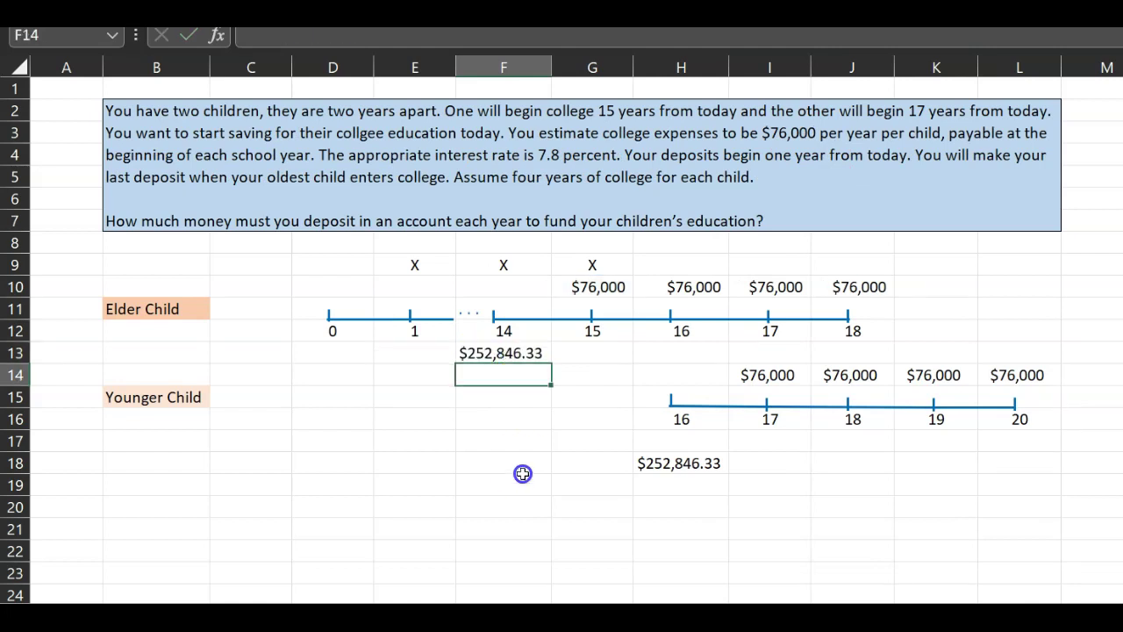
# - Discount the elder child's year-14 value in F13 back to year 0 in D13 with =PV(0.078,14,,-F13)
pyautogui.click(332, 460)
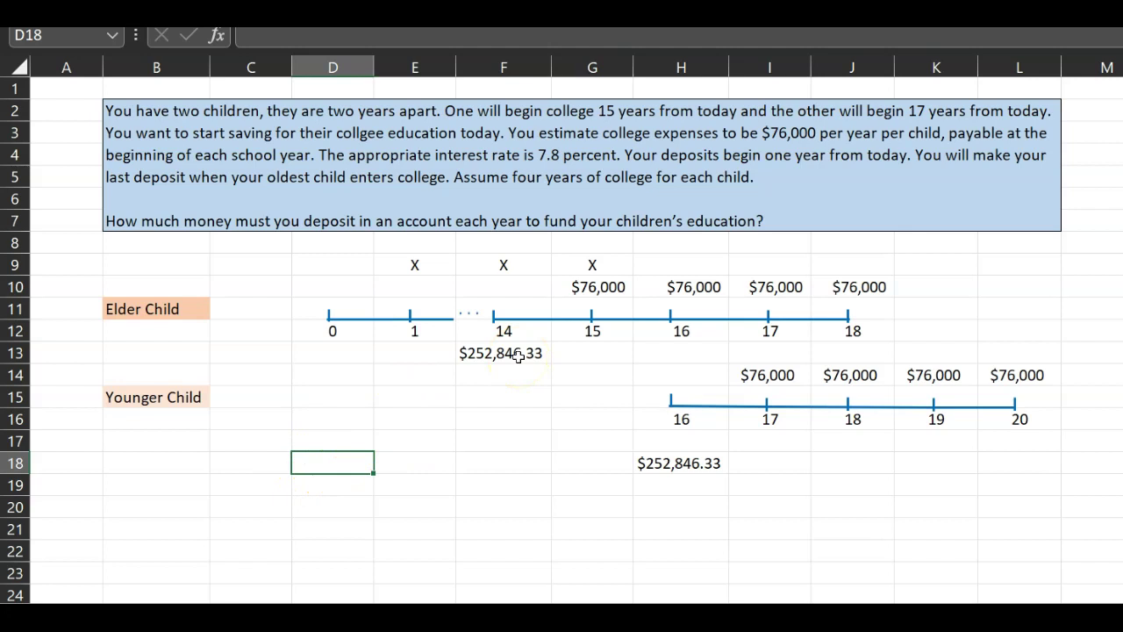
pyautogui.click(317, 355)
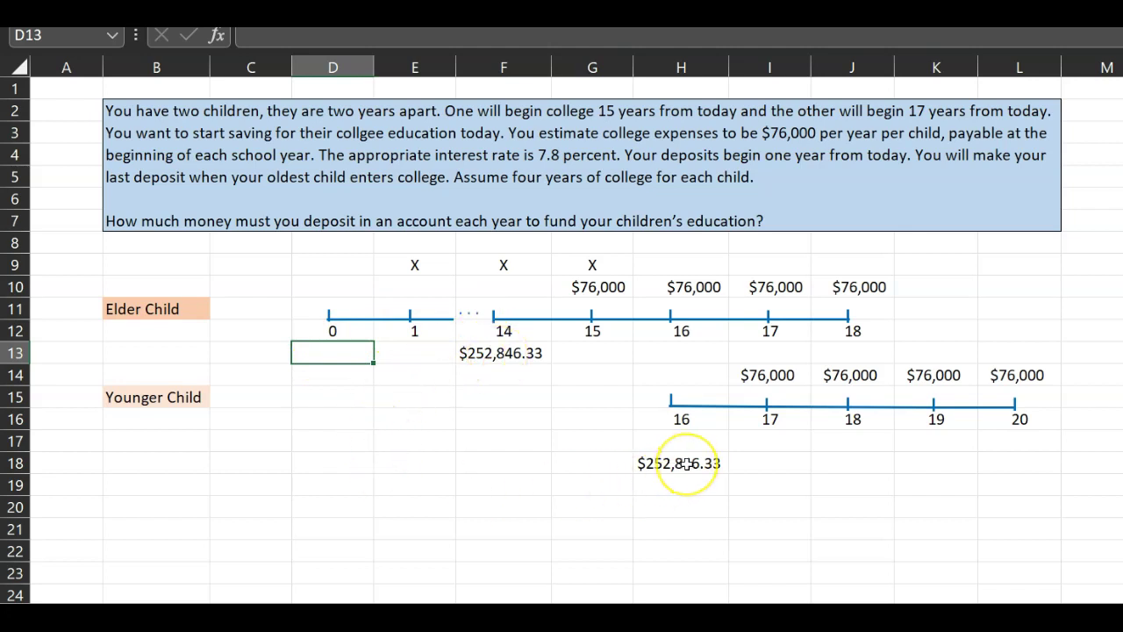
pyautogui.doubleClick(324, 353)
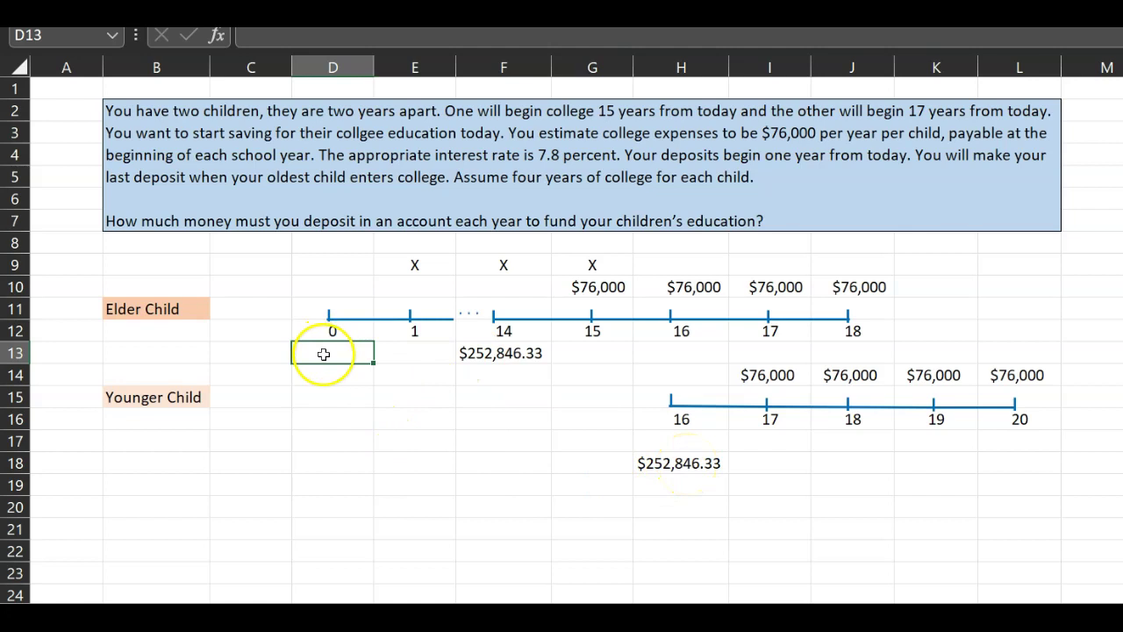
pyautogui.write('=')
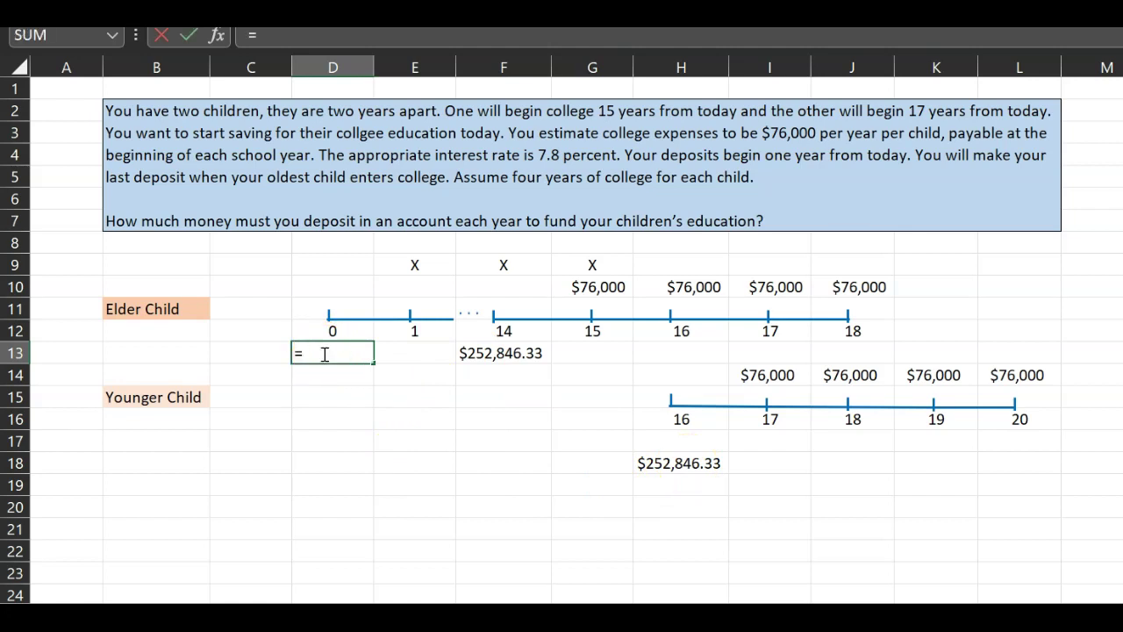
pyautogui.write('pv')
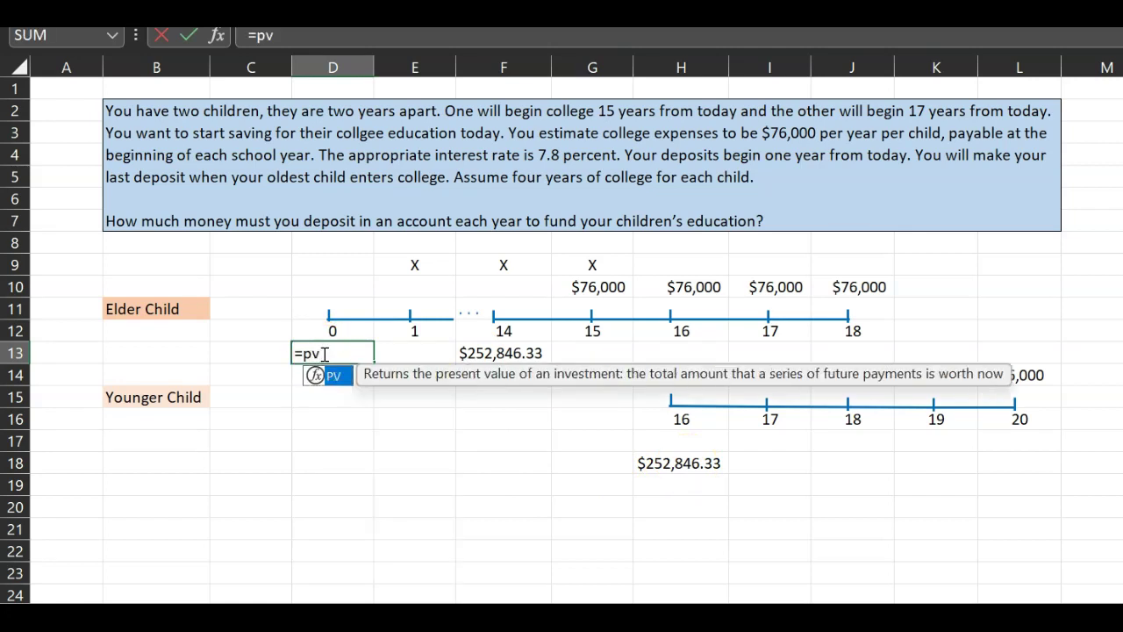
pyautogui.write('(')
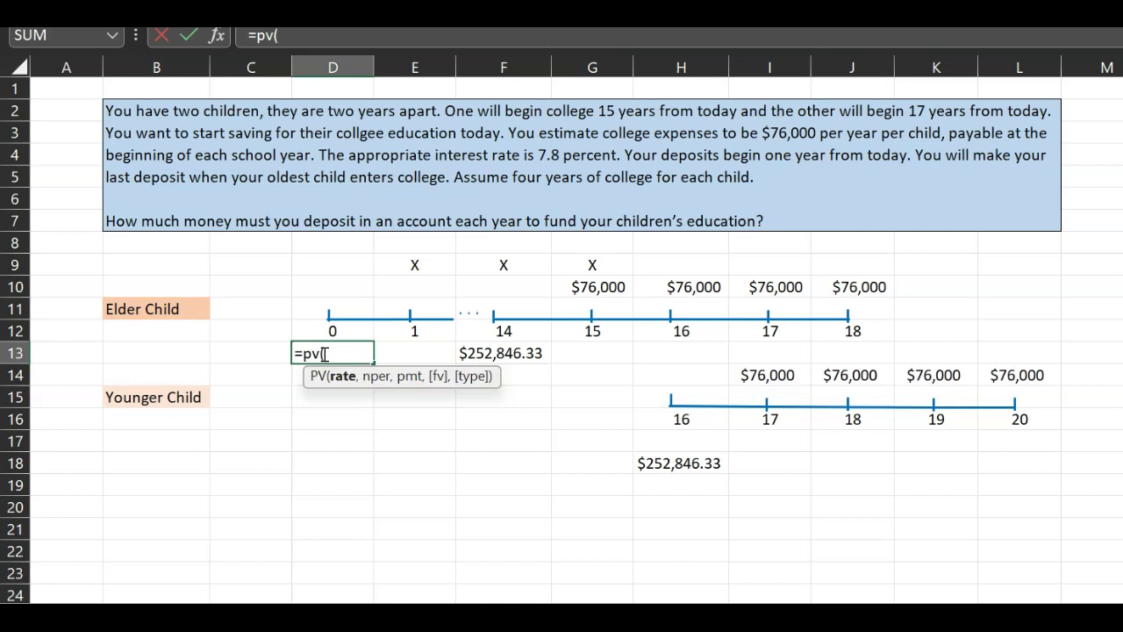
pyautogui.write('0.078,')
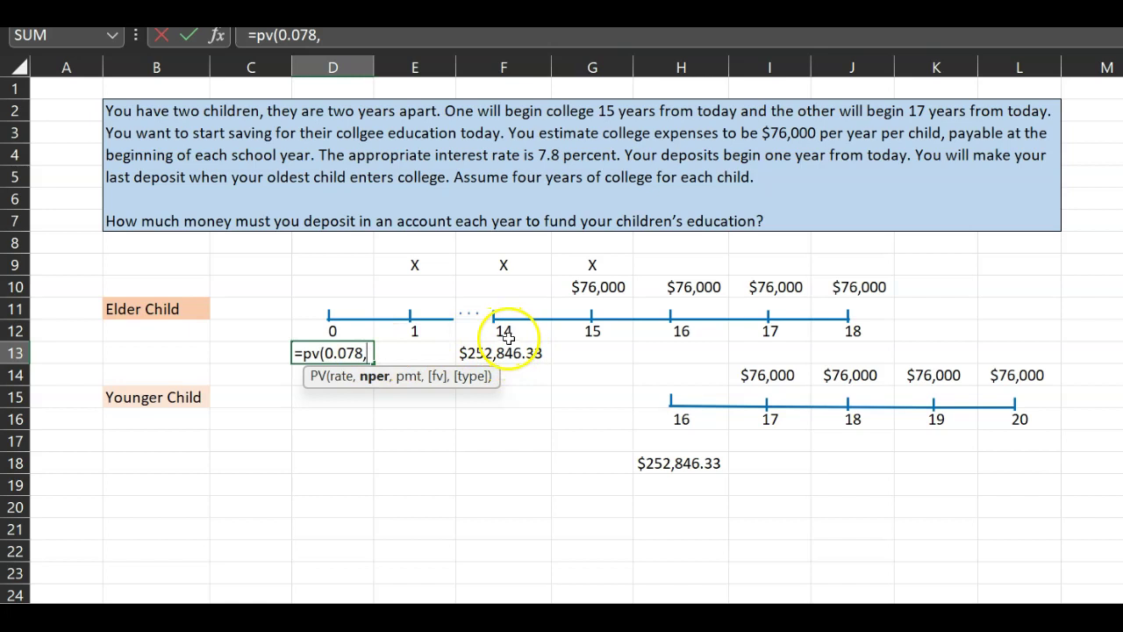
pyautogui.write('14')
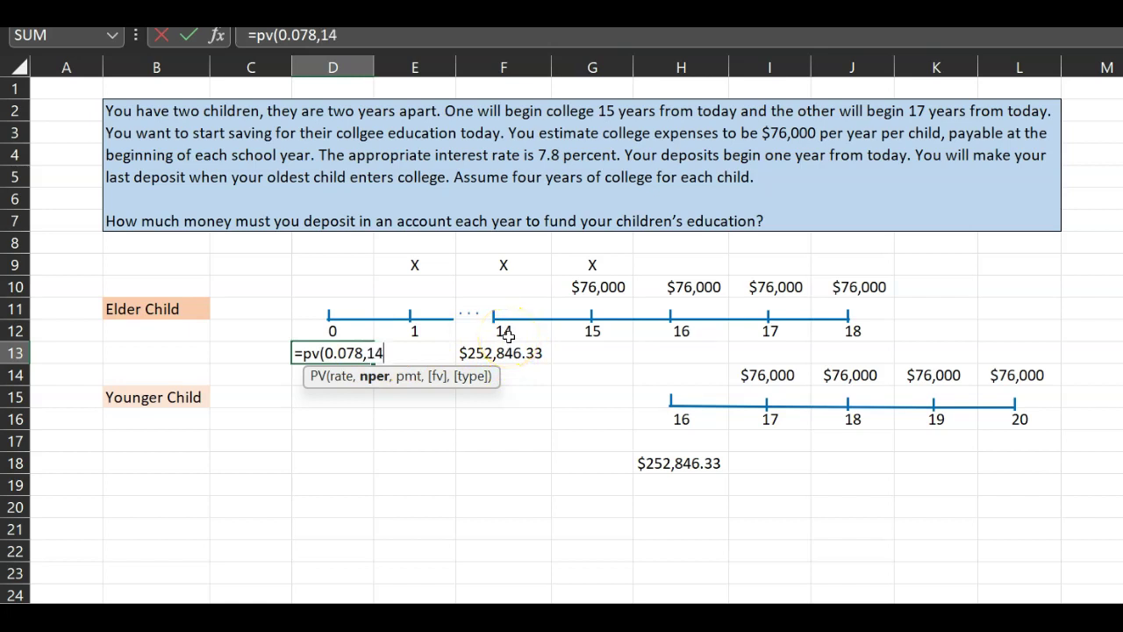
pyautogui.write(',')
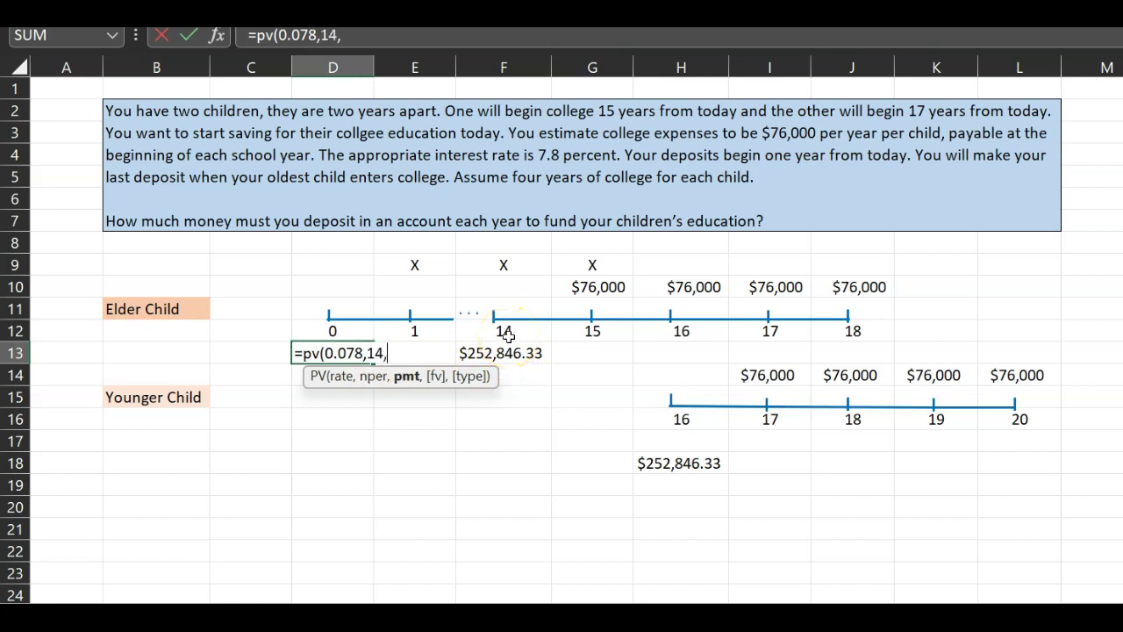
pyautogui.write(',-')
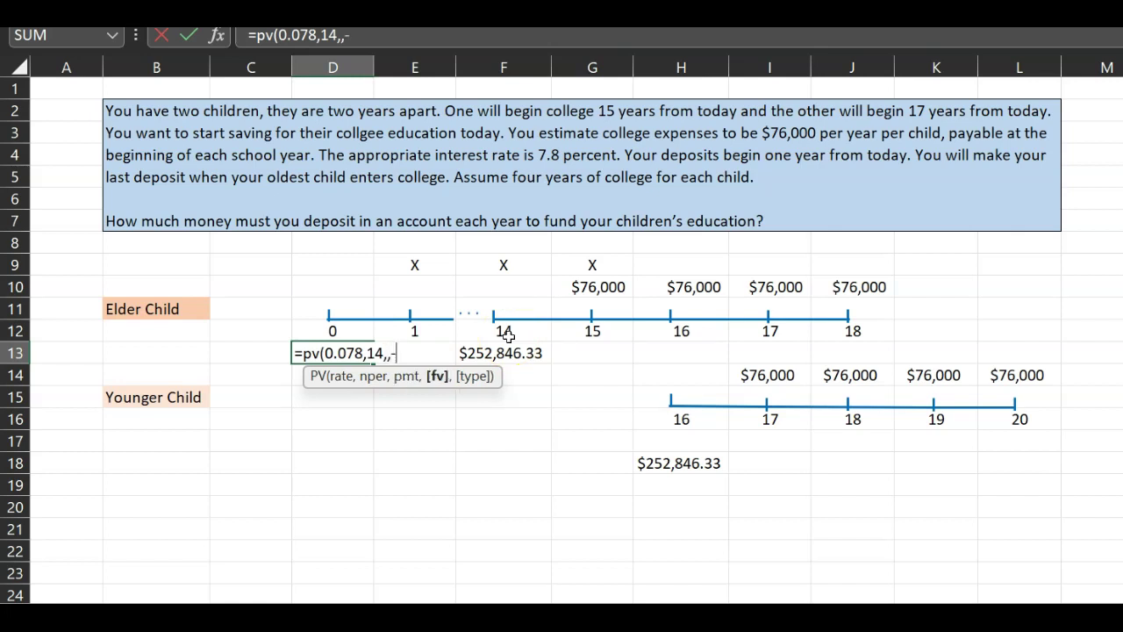
pyautogui.click(511, 356)
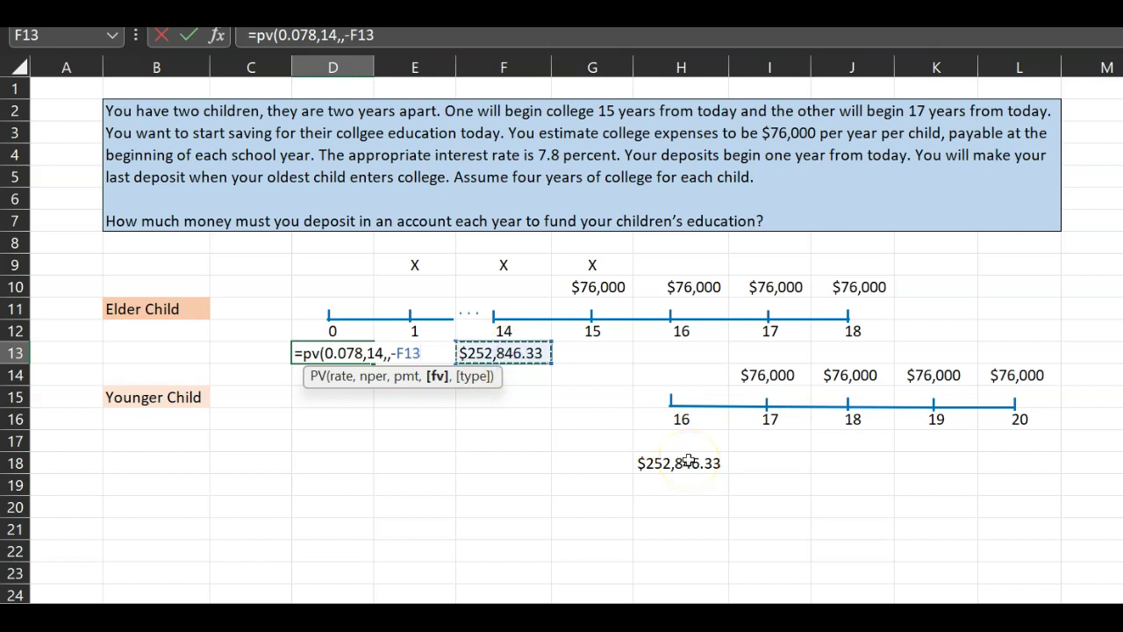
pyautogui.press('Return')
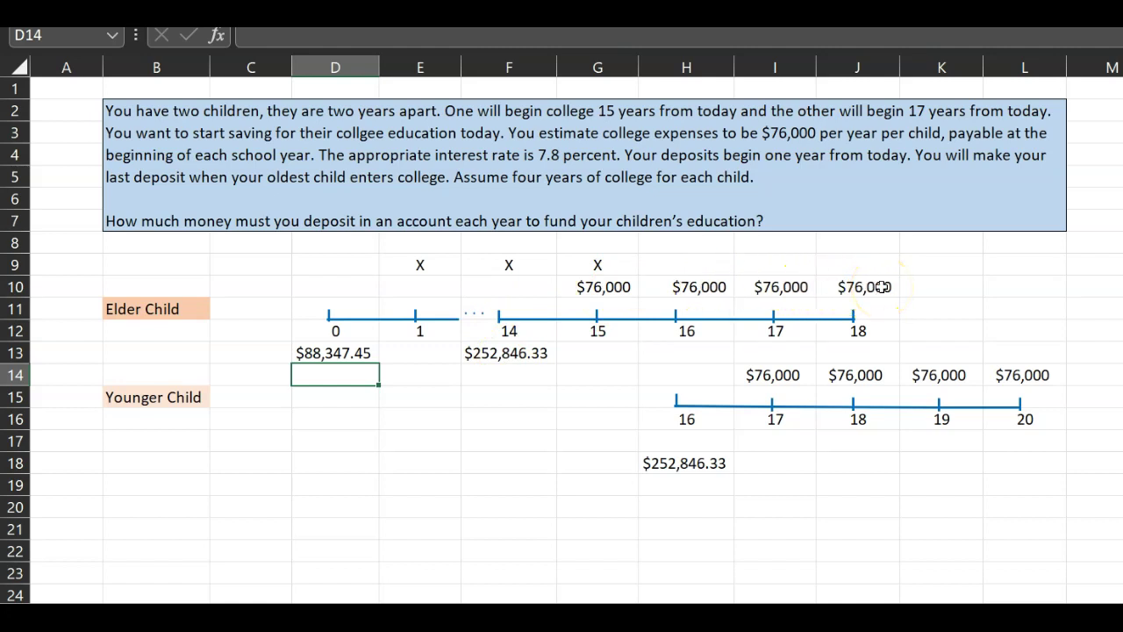
# - Discount the younger child's year-16 value in H18 back to year 0 in D18 with =PV(0.078,16,,-H18)
pyautogui.click(342, 462)
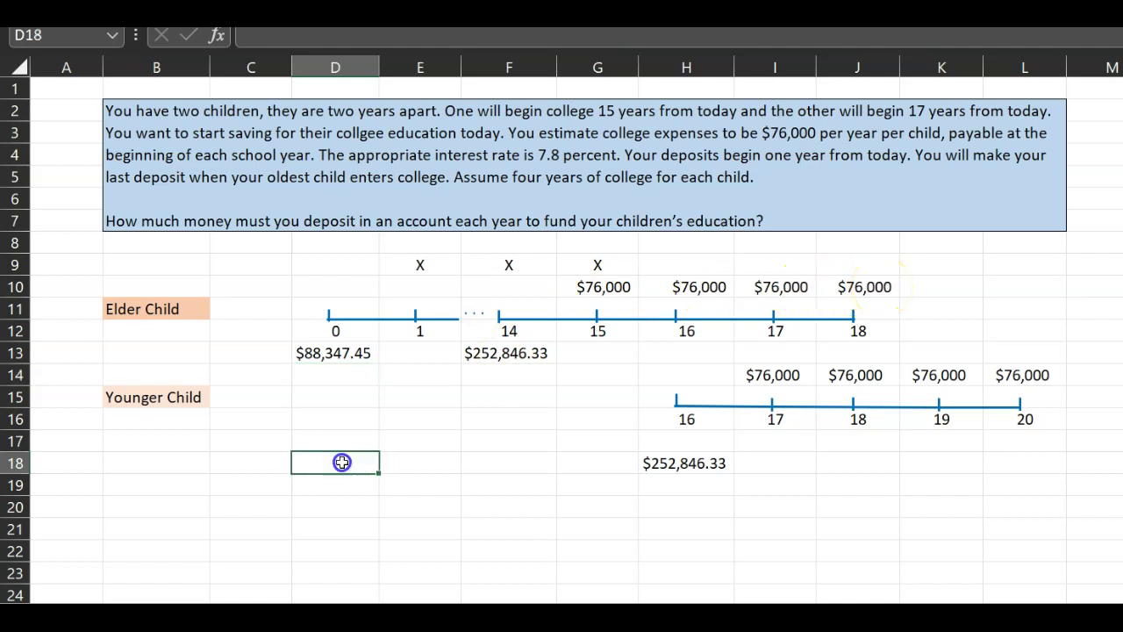
pyautogui.write('pv(')
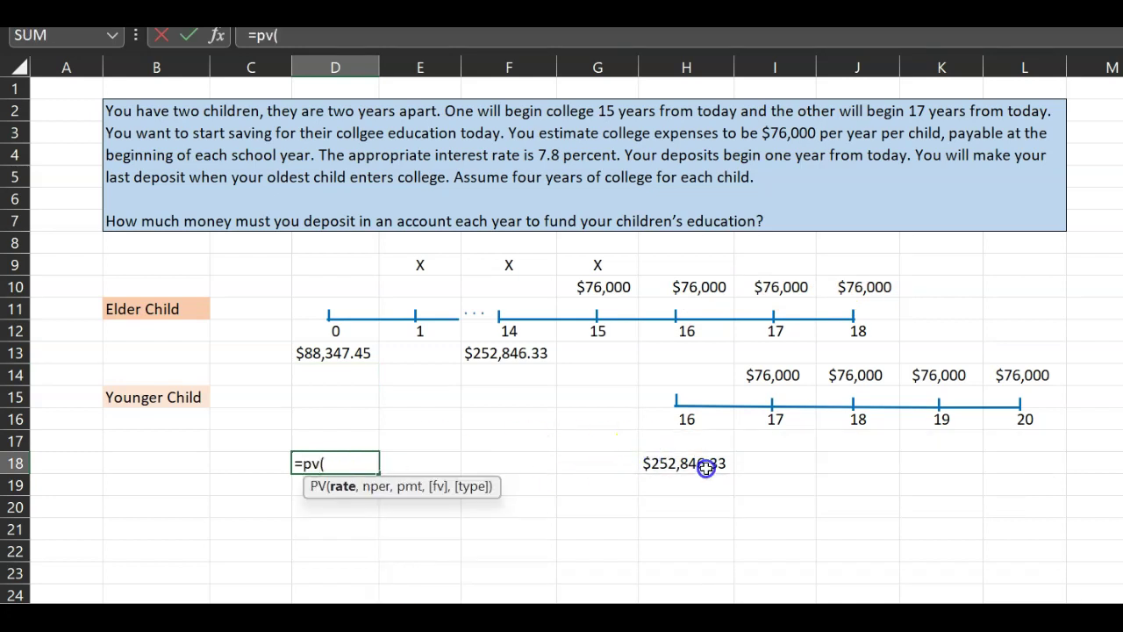
pyautogui.write('0.078,')
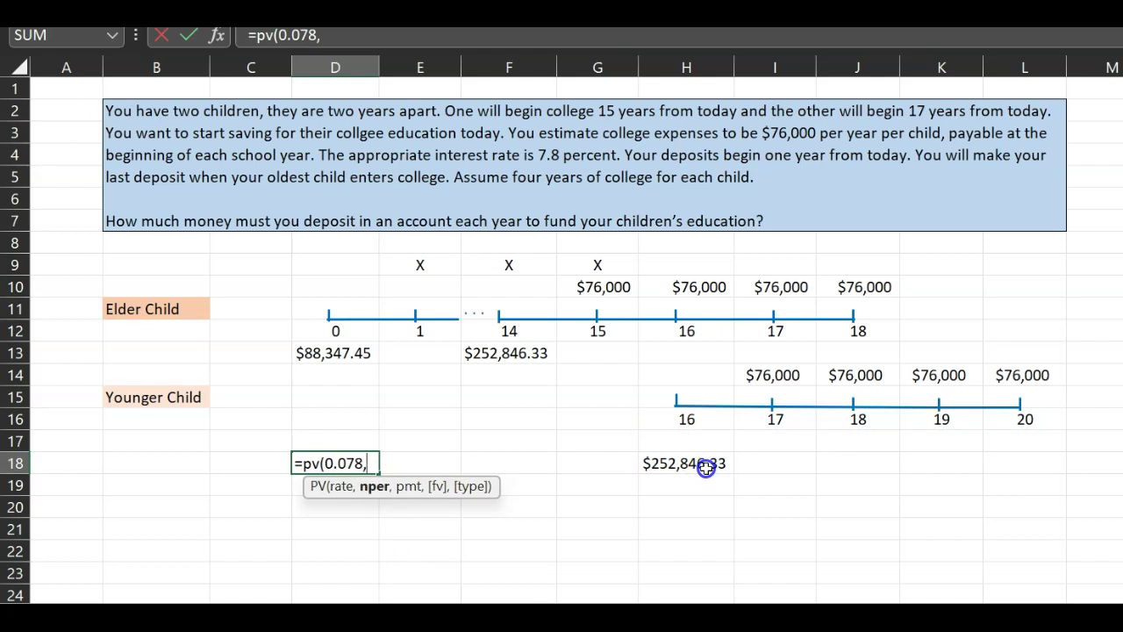
pyautogui.write('16')
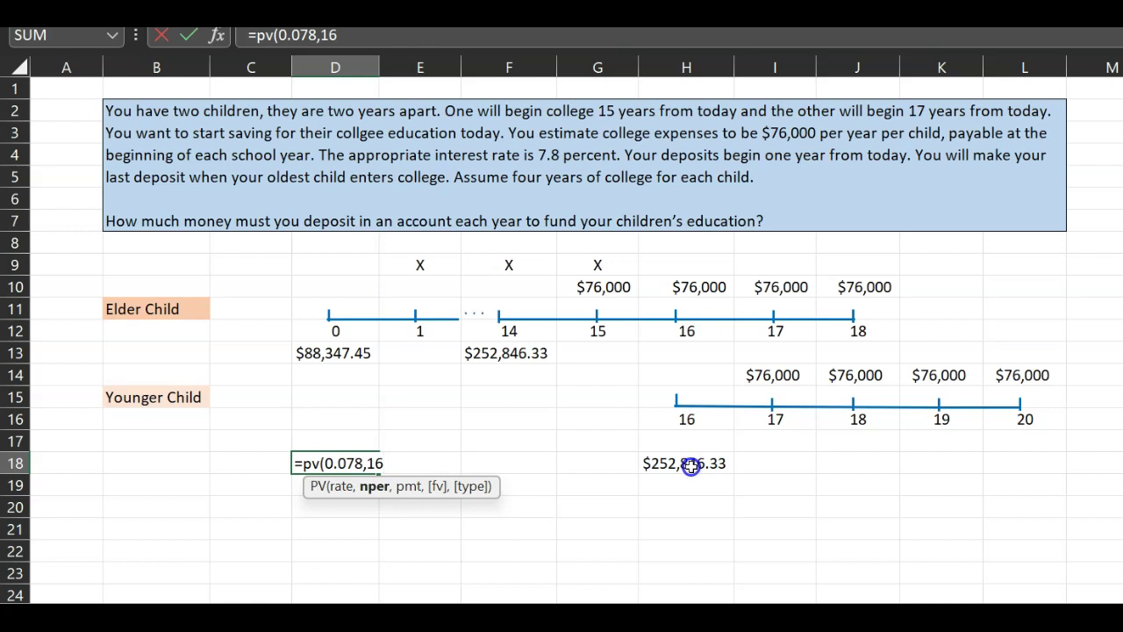
pyautogui.write(',')
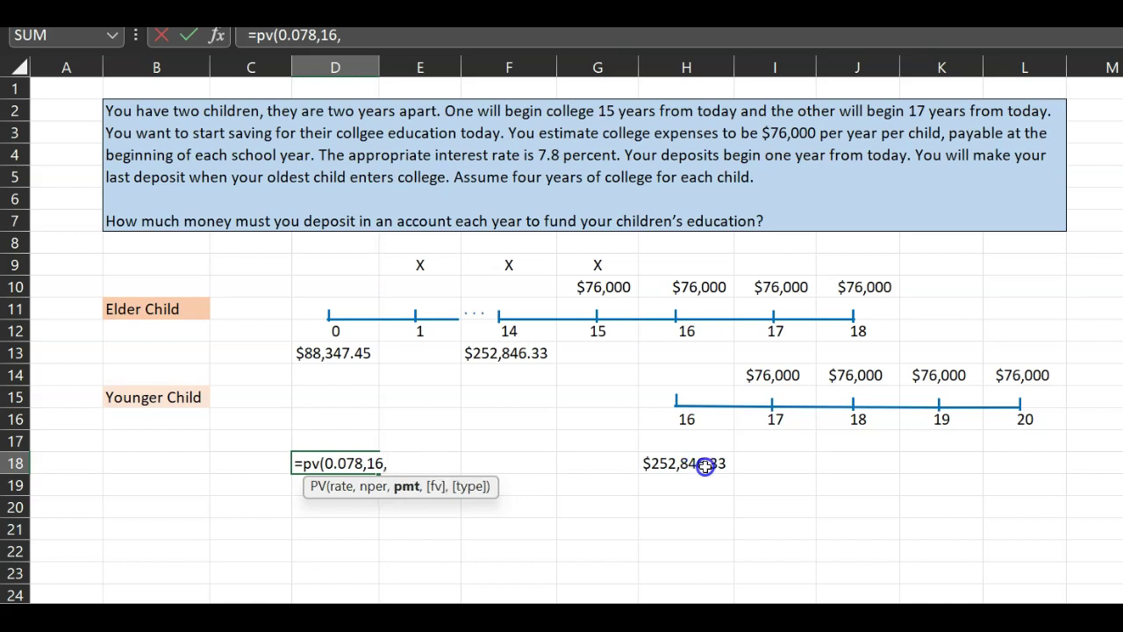
pyautogui.write(',-')
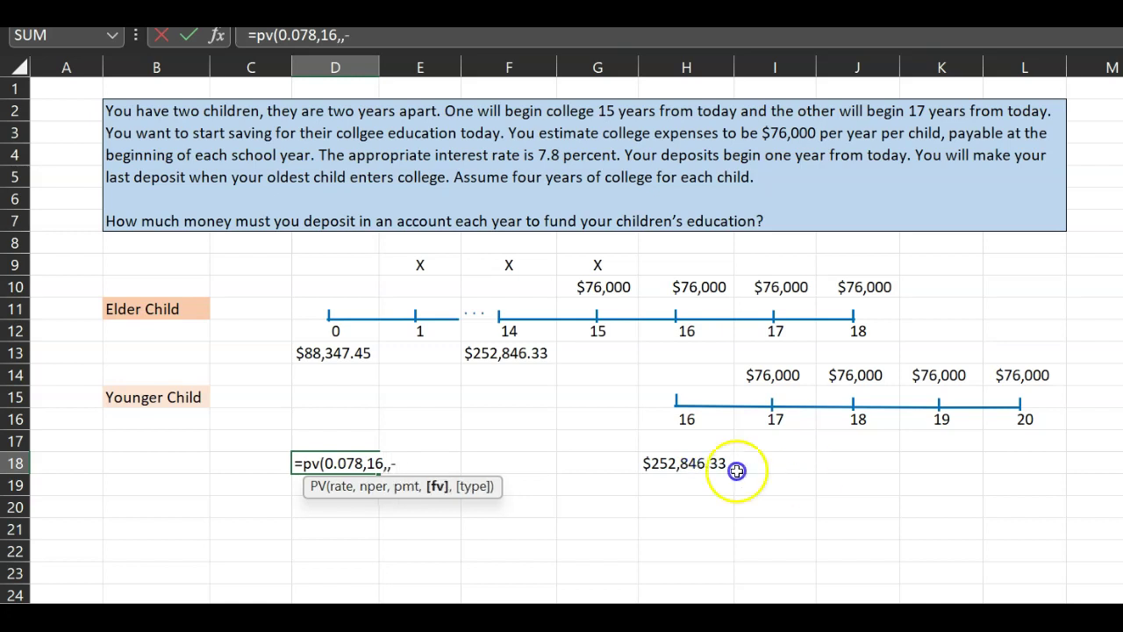
pyautogui.click(702, 467)
pyautogui.press('Return')
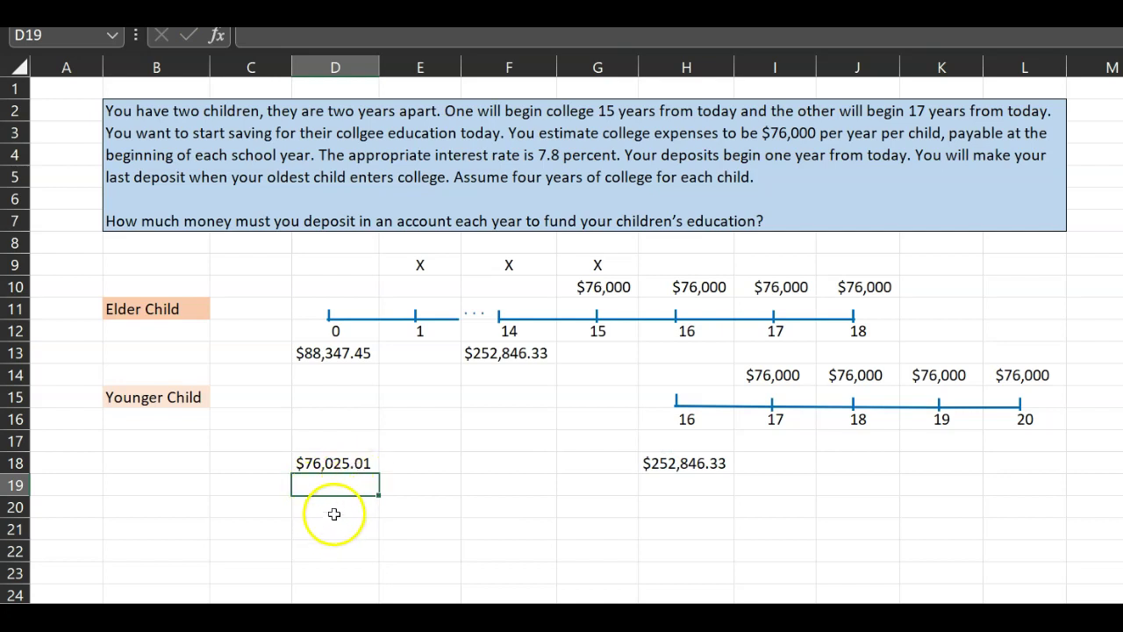
# - Add up both children's year-0 present values in D20 with =SUM(D13:D18)
pyautogui.click(335, 510)
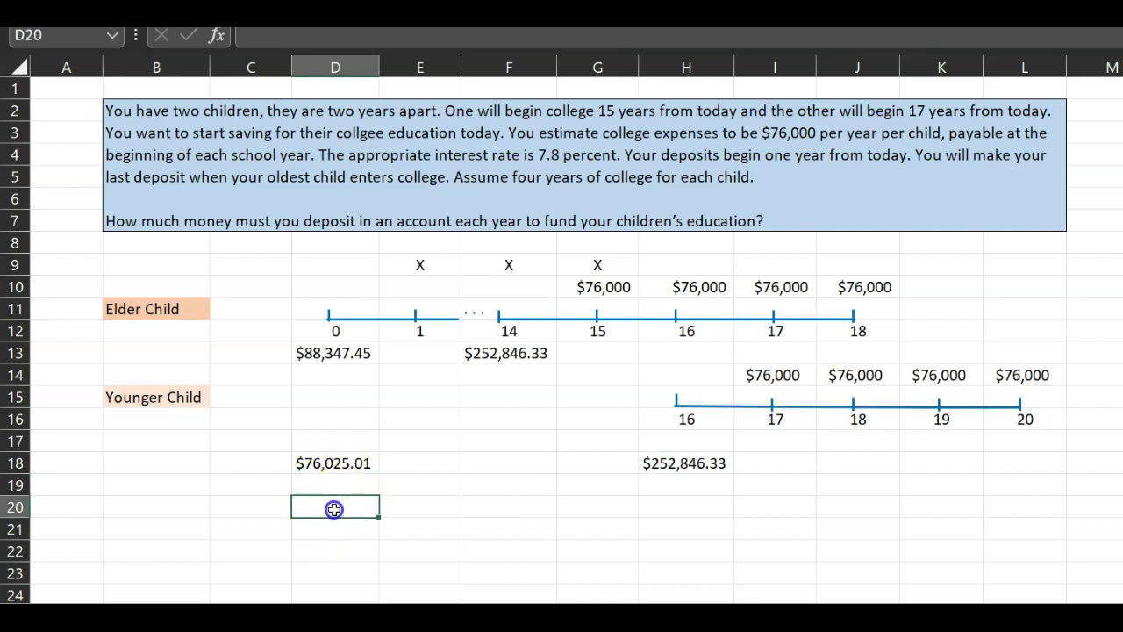
pyautogui.write('=sum(')
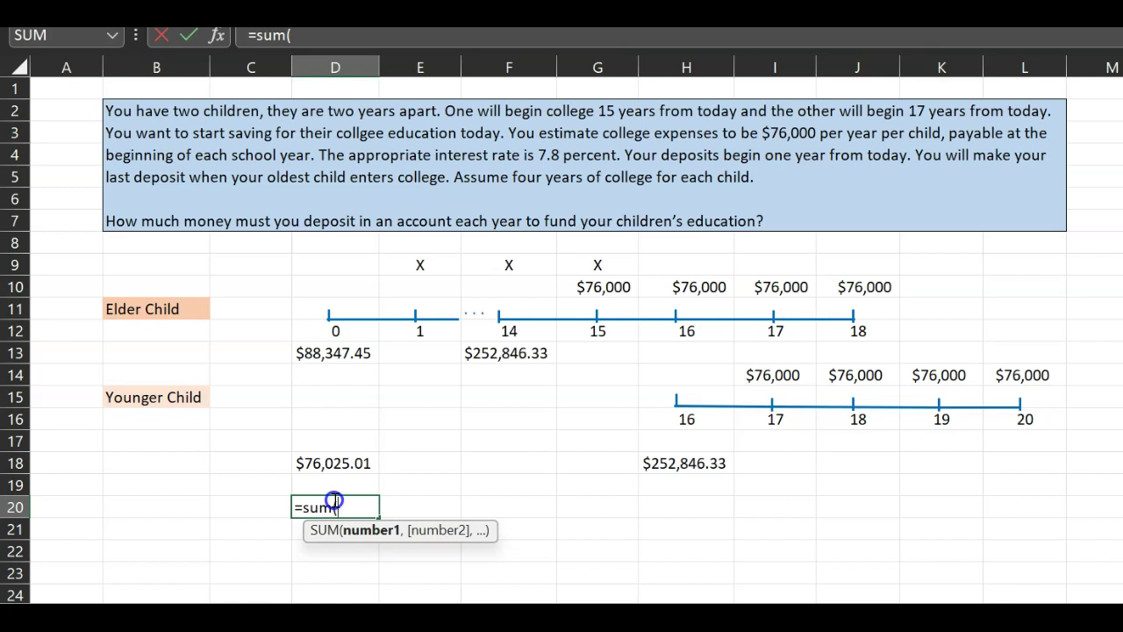
pyautogui.moveTo(341, 353); pyautogui.dragTo(335, 466)
pyautogui.press('Return')
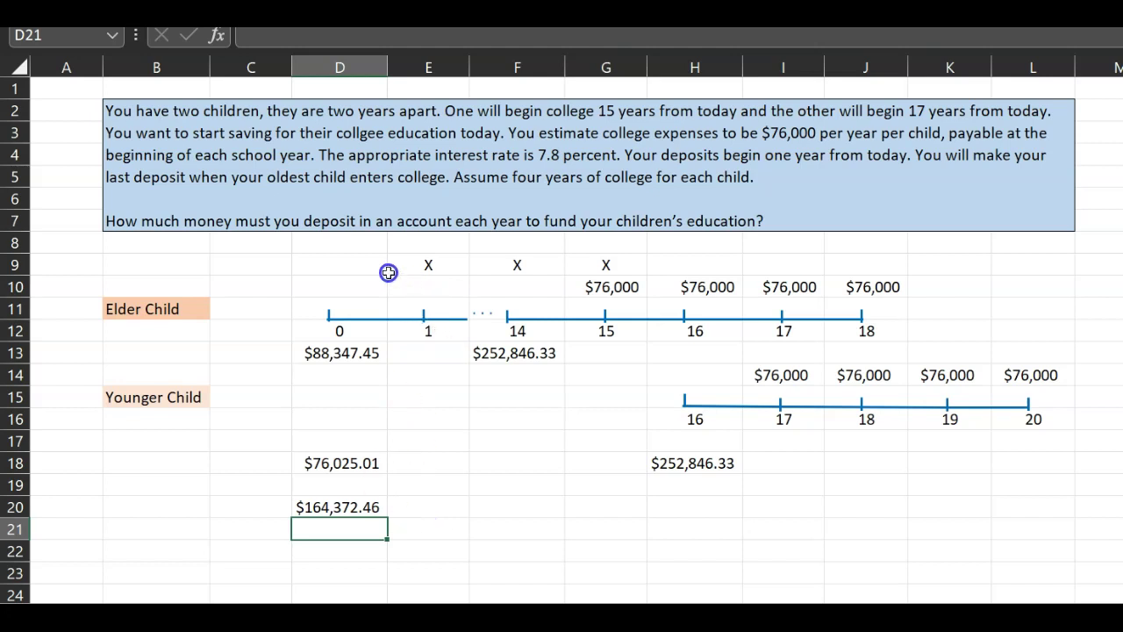
# - Calculate the equal yearly deposit over 15 years in D9 with =PMT(0.078,15,-D20)
pyautogui.click(342, 267)
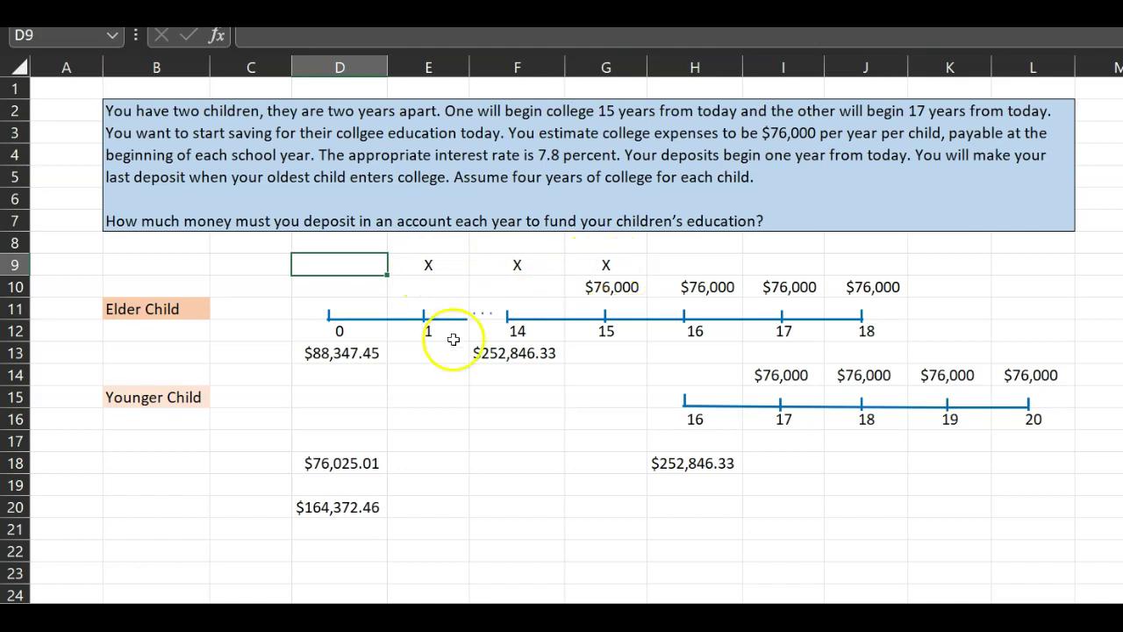
pyautogui.click(330, 508)
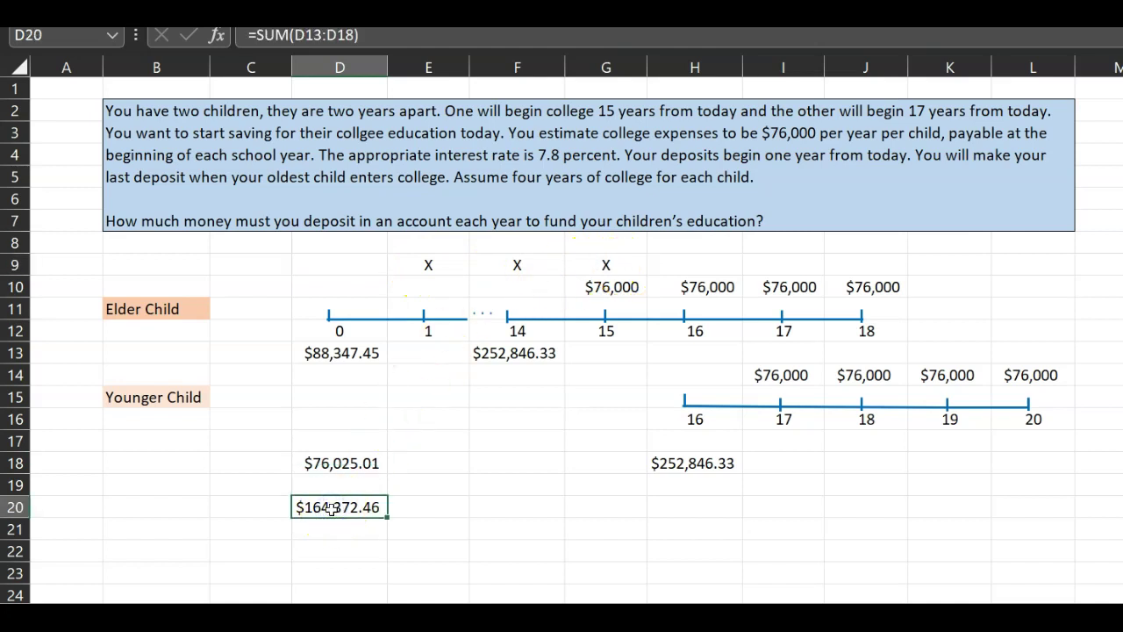
pyautogui.click(341, 261)
pyautogui.write('=pm')
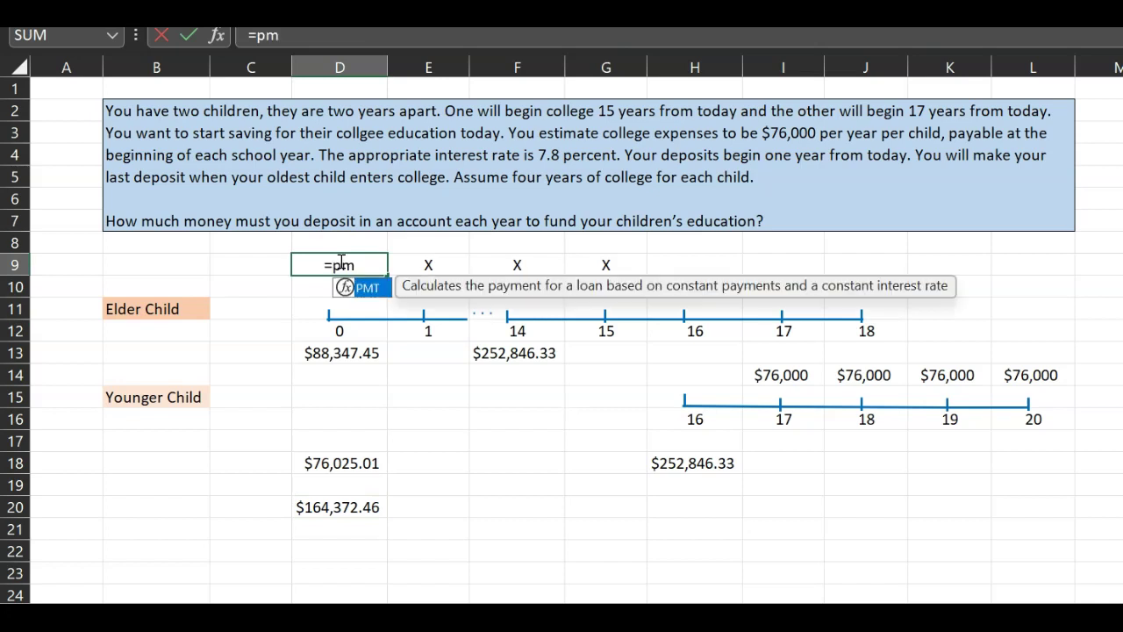
pyautogui.write('t(')
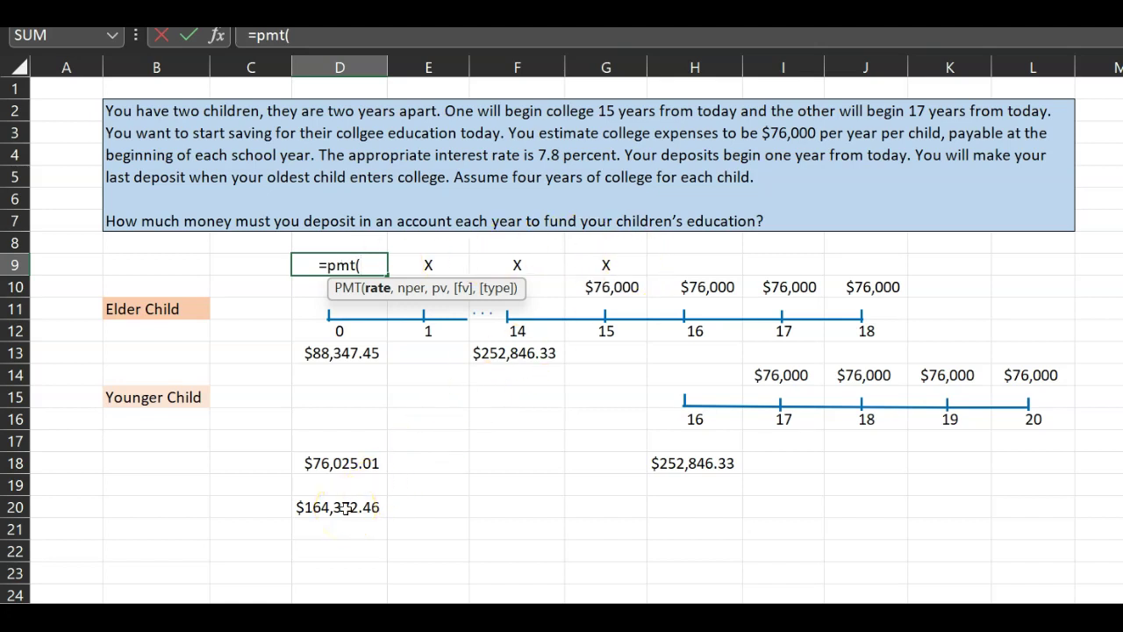
pyautogui.write('0')
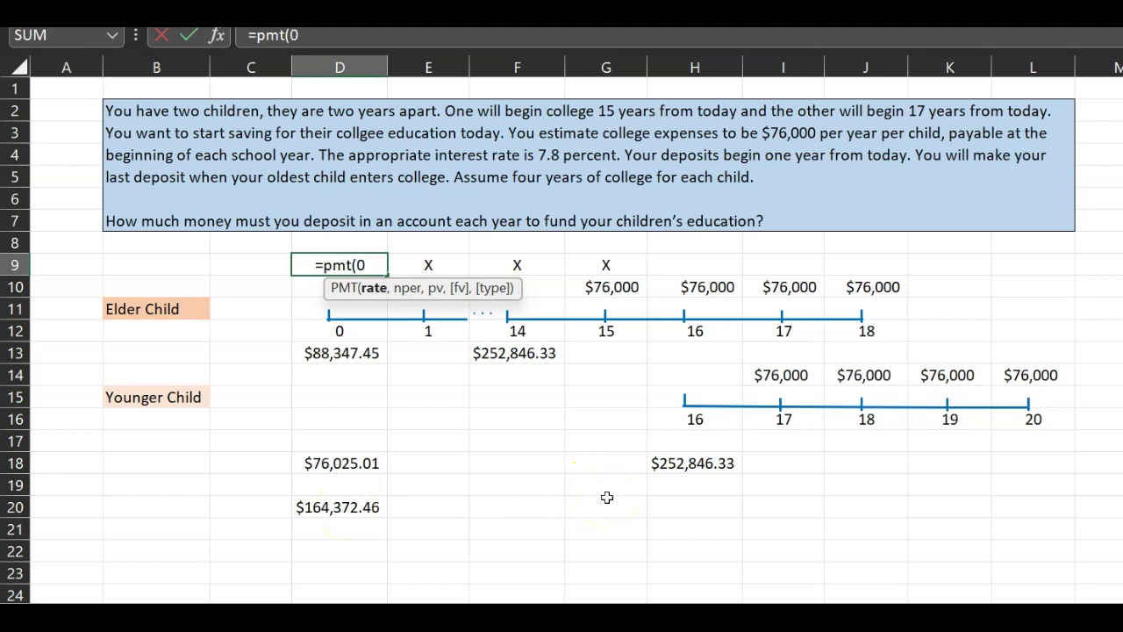
pyautogui.write('.078')
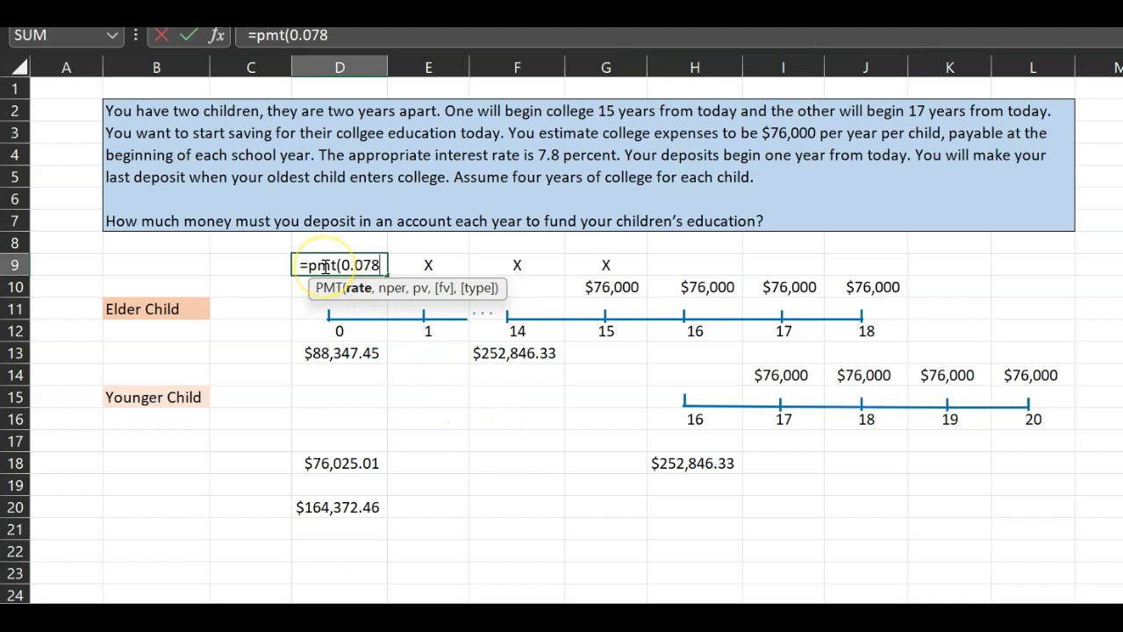
pyautogui.write(',')
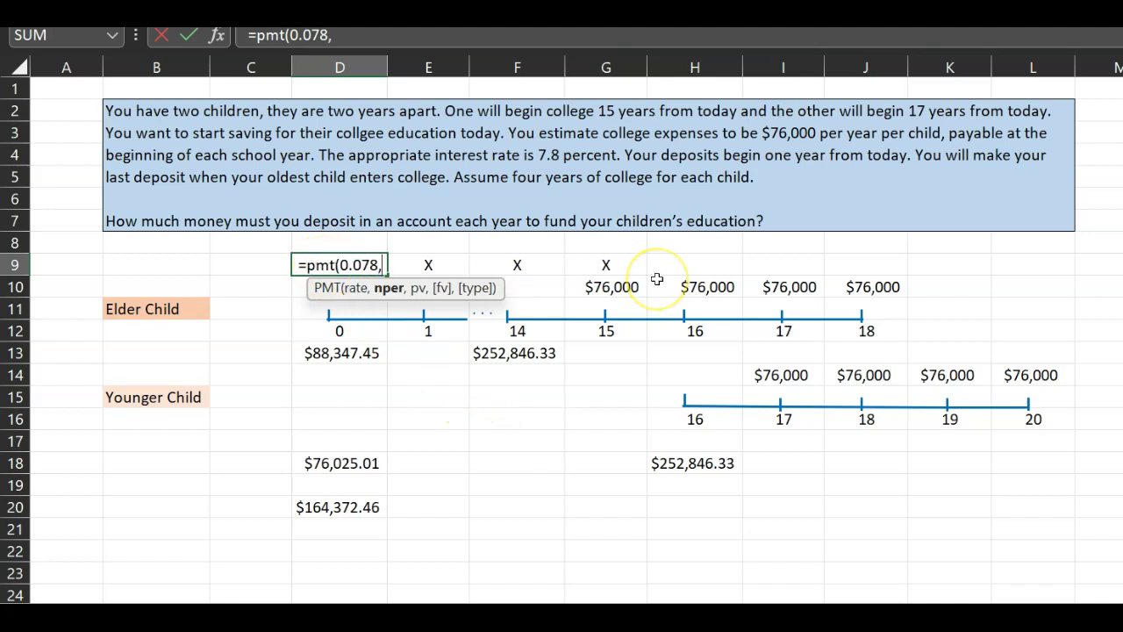
pyautogui.write('15')
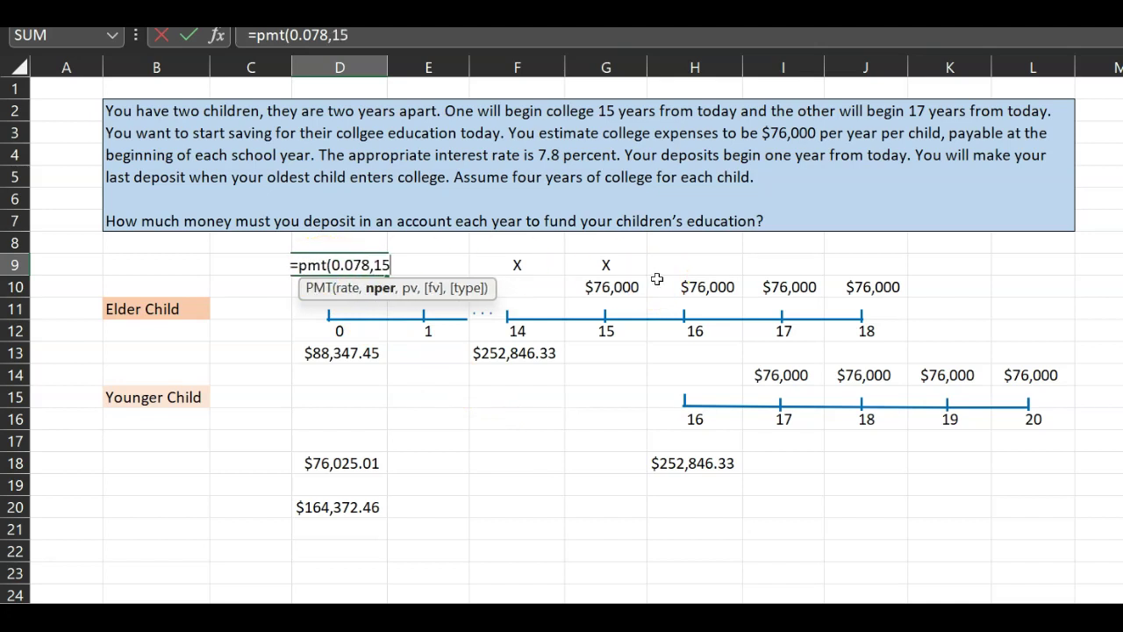
pyautogui.write(',')
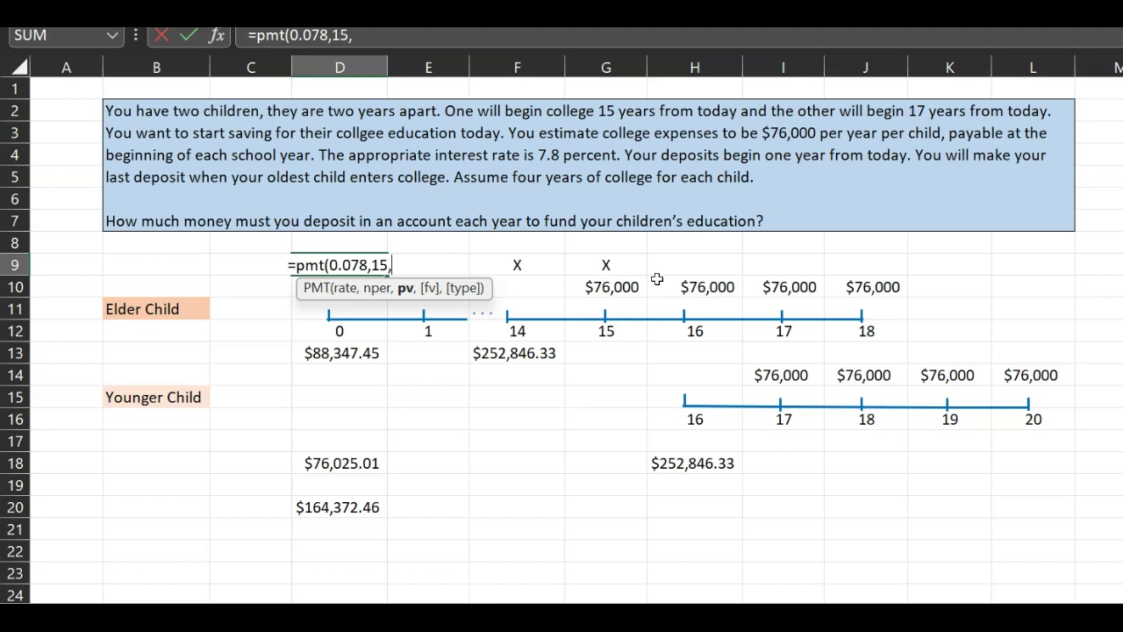
pyautogui.write('-')
pyautogui.click(339, 507)
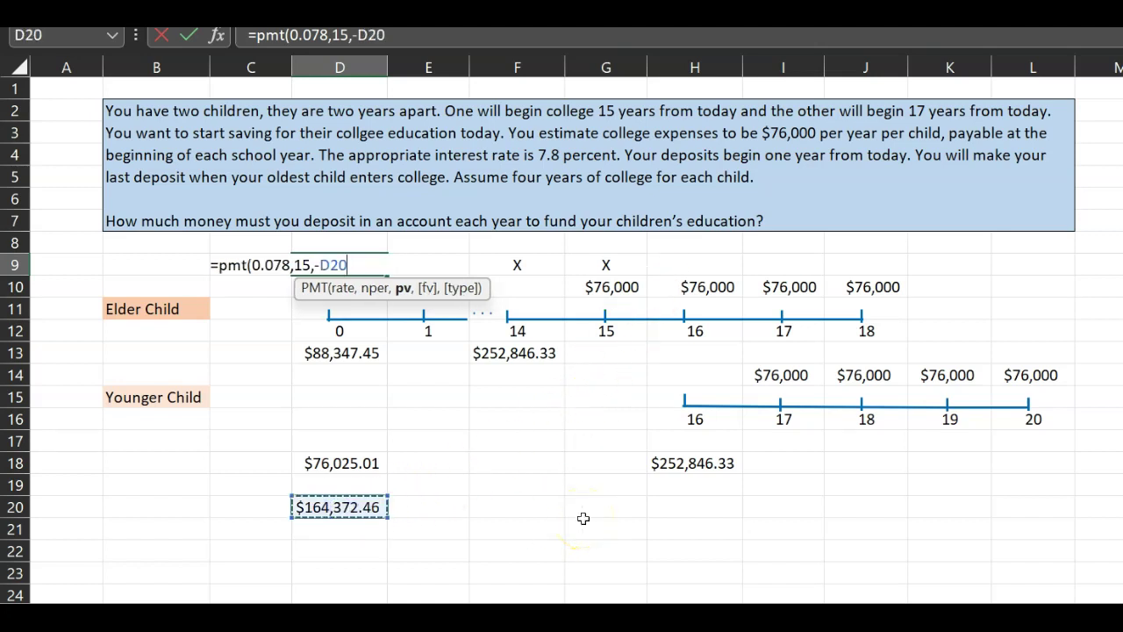
pyautogui.write(')')
pyautogui.press('Return')
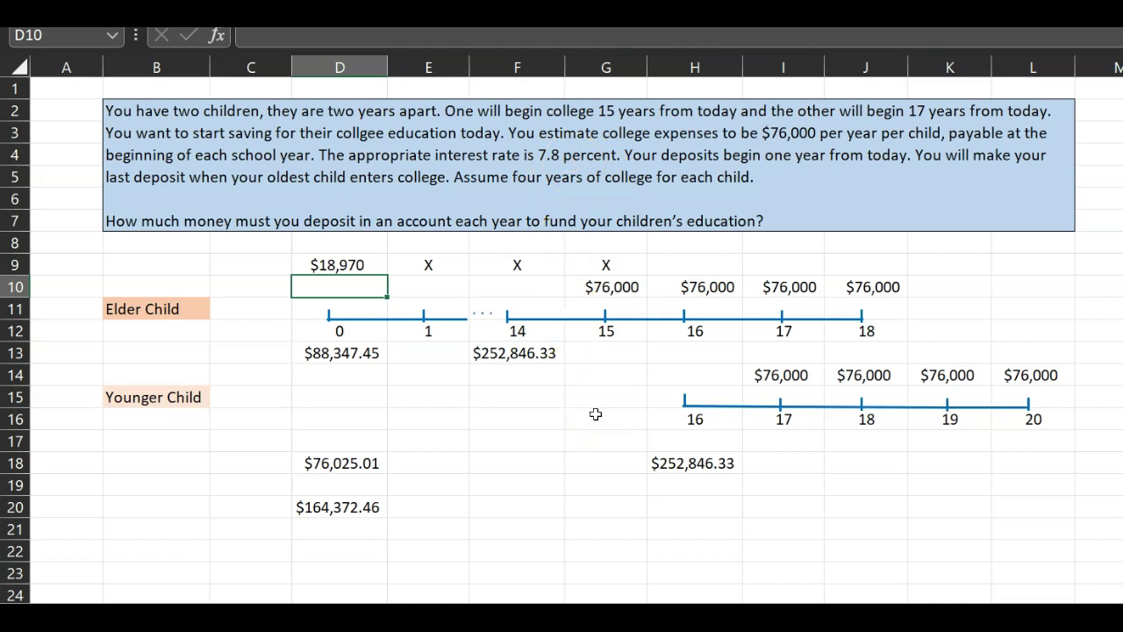
pyautogui.click(489, 458)
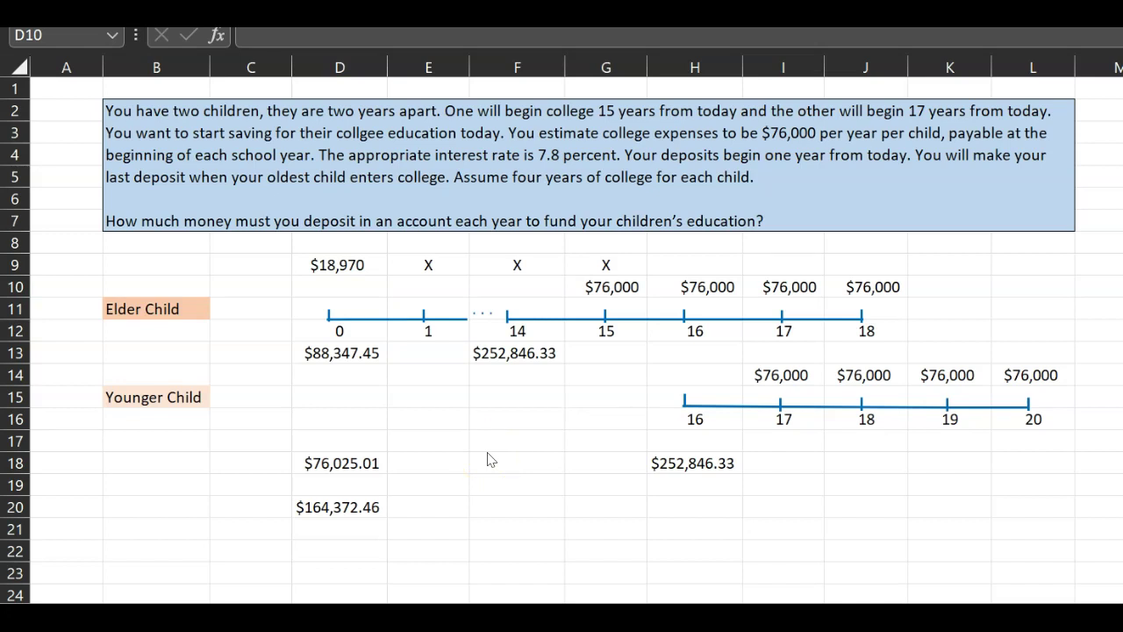
pyautogui.click(489, 456)
pyautogui.click(636, 290)
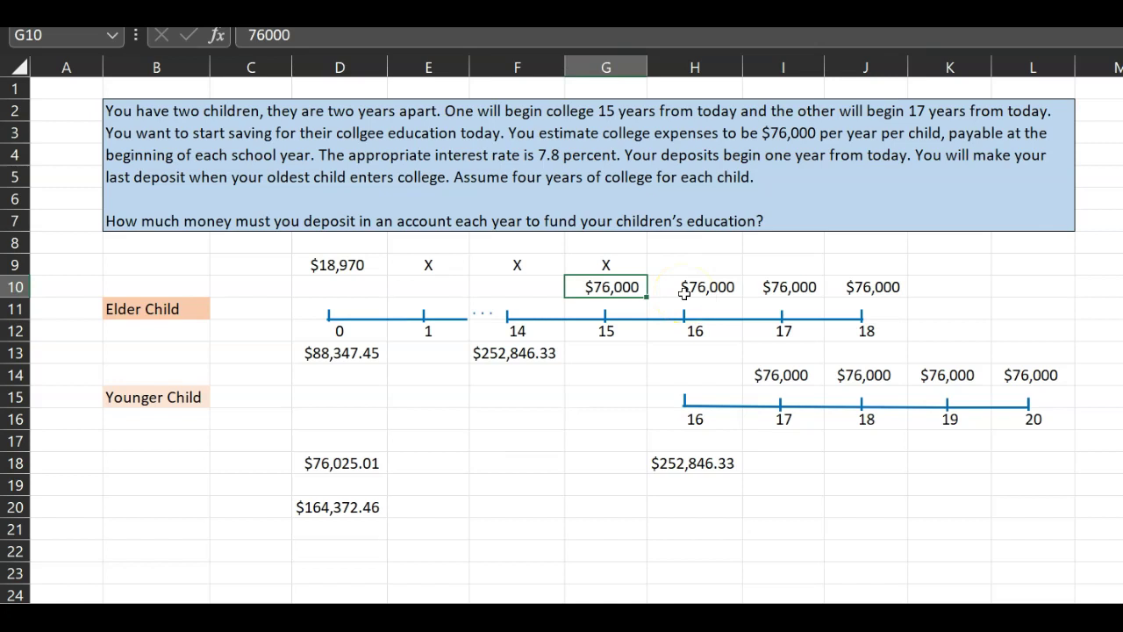